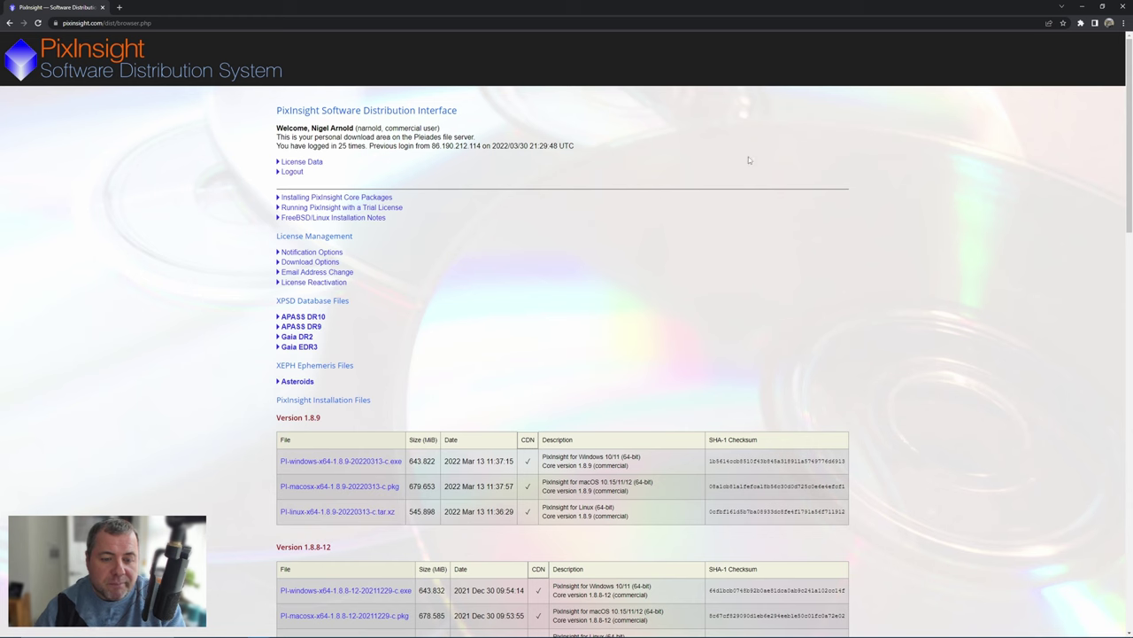
Check the Gaia EDR3 file list, then display the Asteroids XEPH ephemeris file table
scroll(367, 279, down, 2)
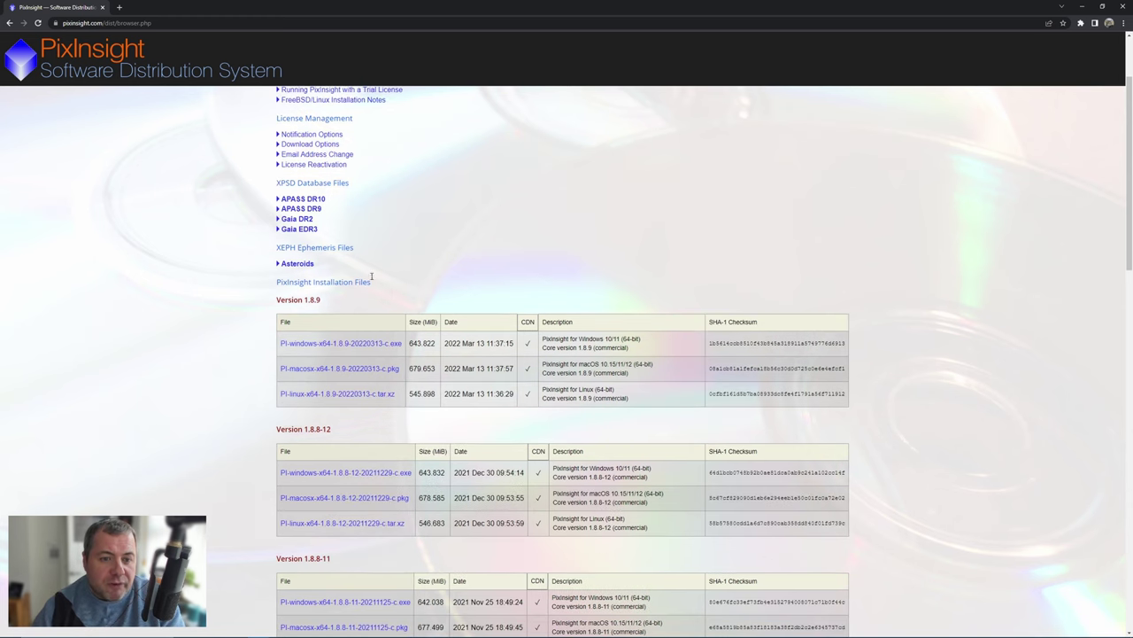
click(300, 231)
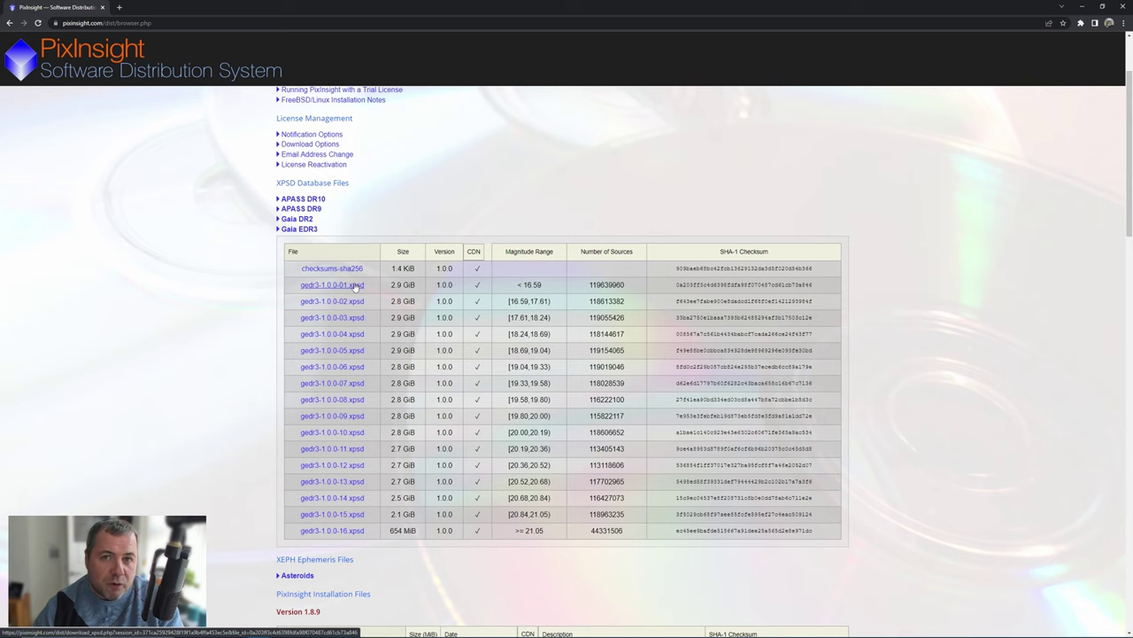
click(280, 232)
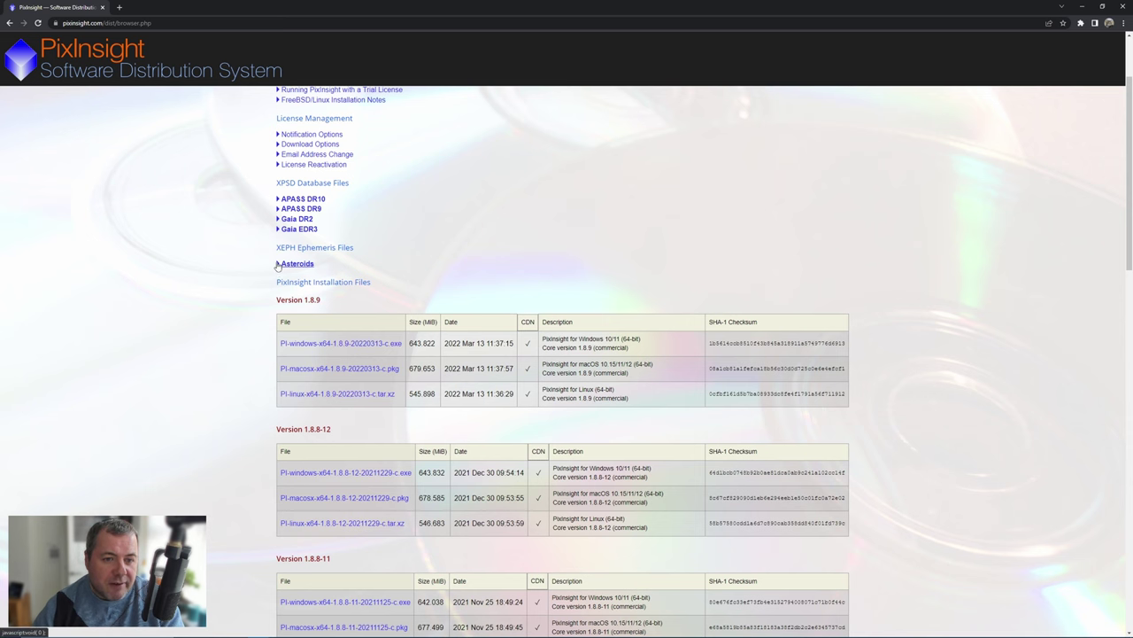
click(280, 265)
scroll(336, 248, down, 2)
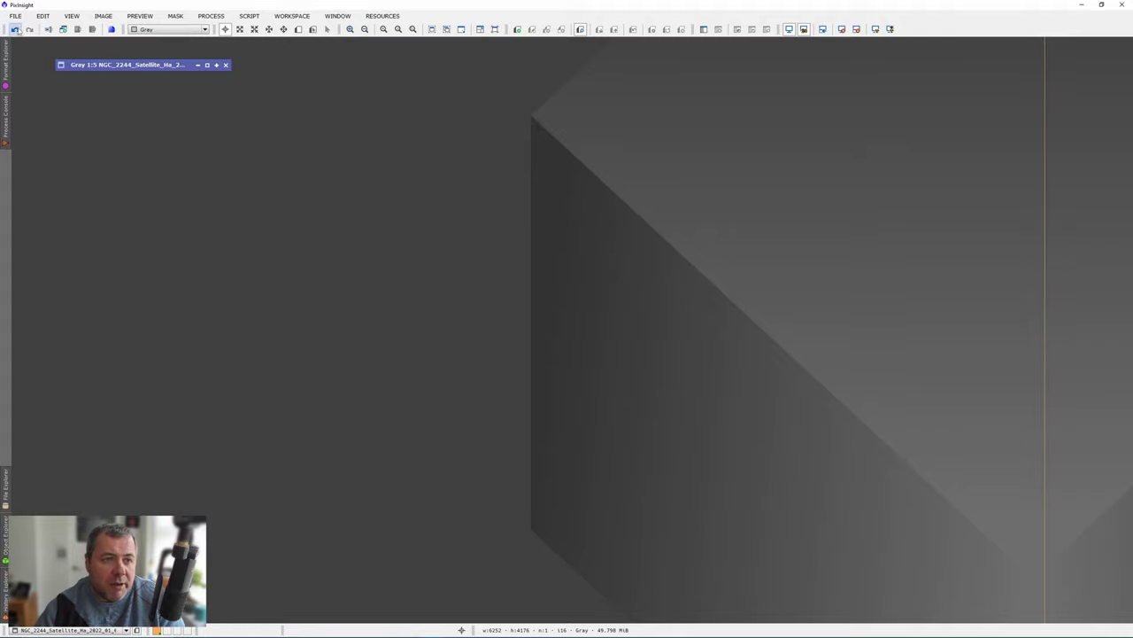
Read the FOCALLEN value (551.9903 mm) in the image's FITS header, then close it
click(16, 17)
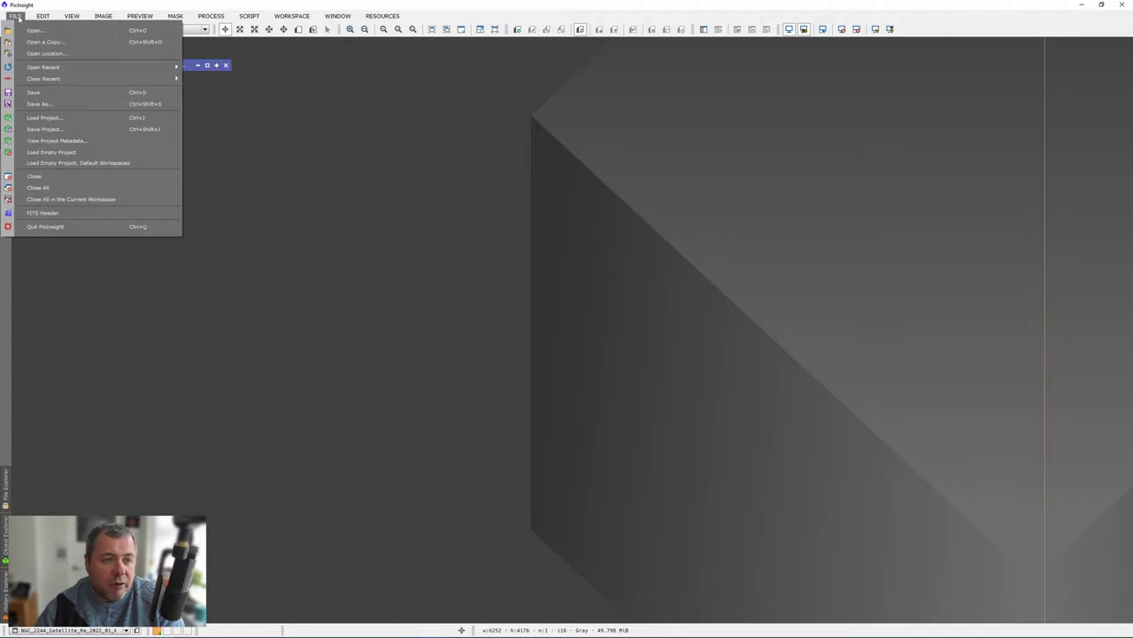
click(53, 213)
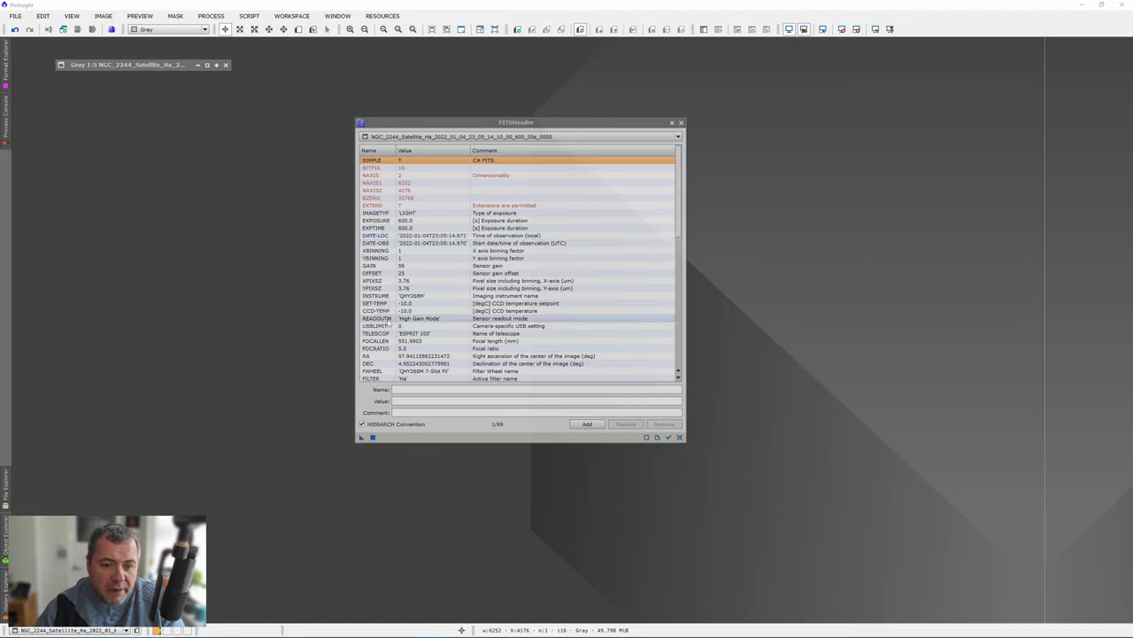
click(383, 341)
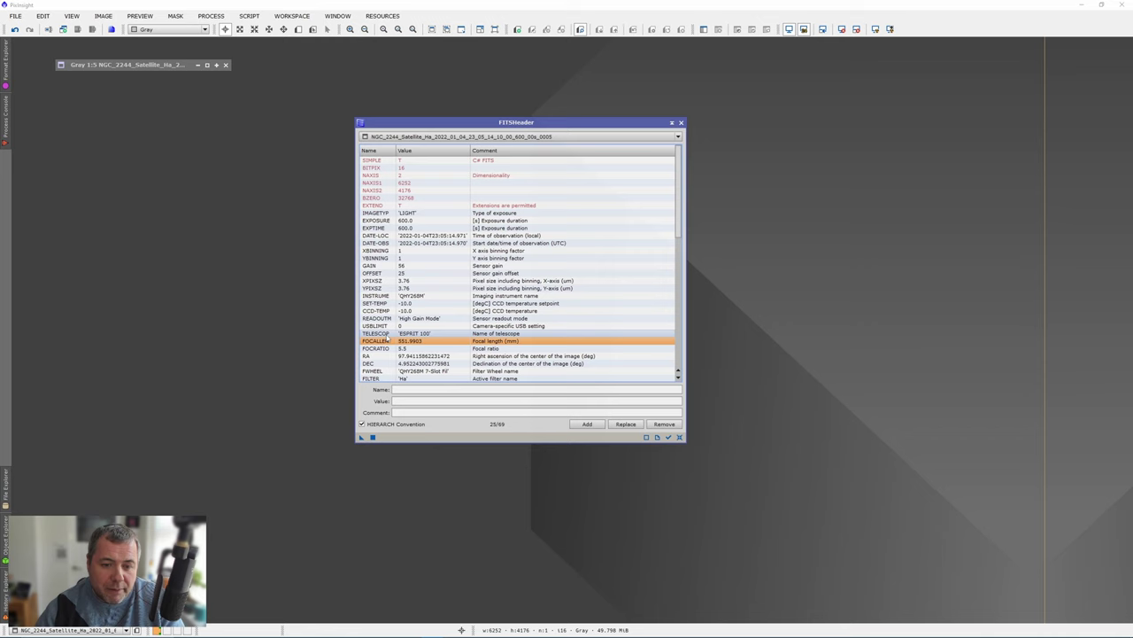
scroll(387, 338, down, 3)
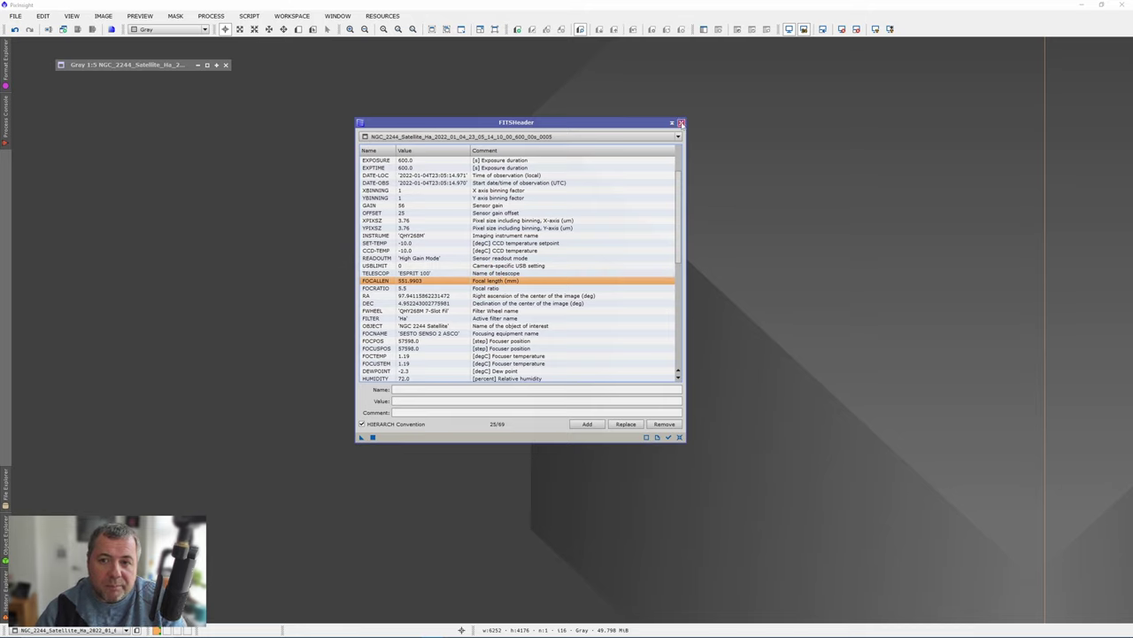
click(681, 123)
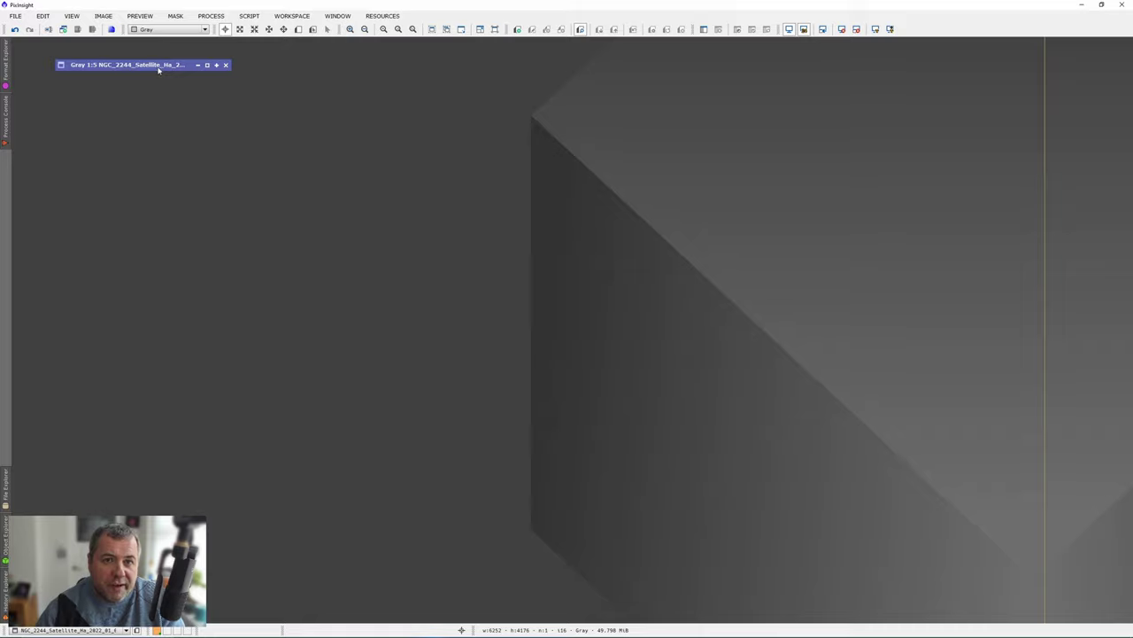
Open the Gaia process and its database file preferences
click(211, 15)
mouse_move(225, 32)
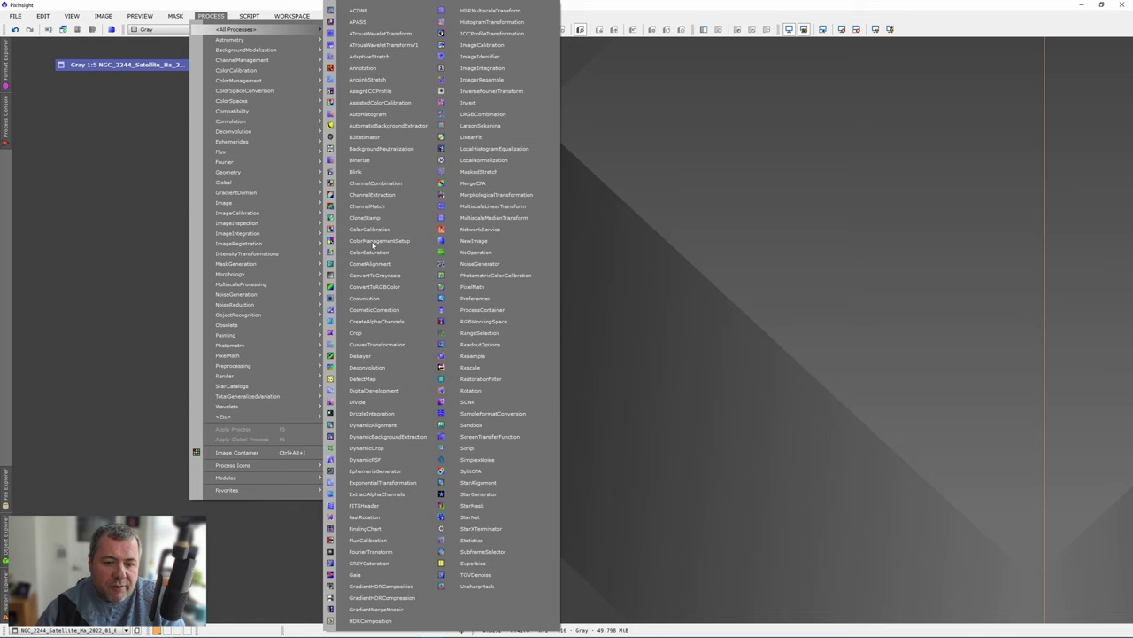
click(356, 574)
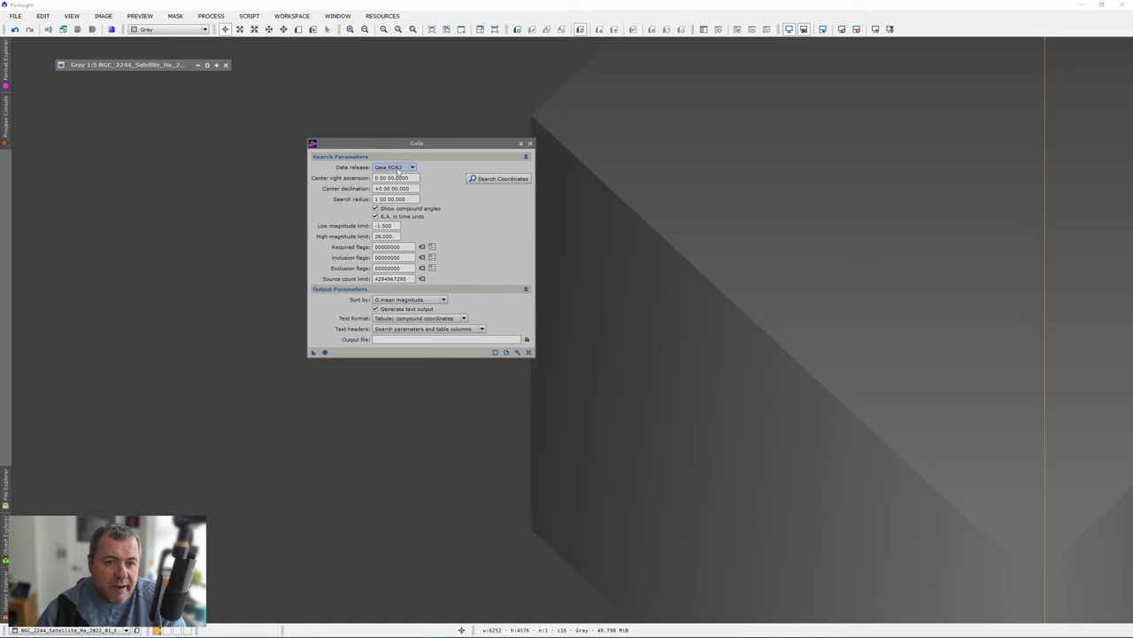
click(518, 351)
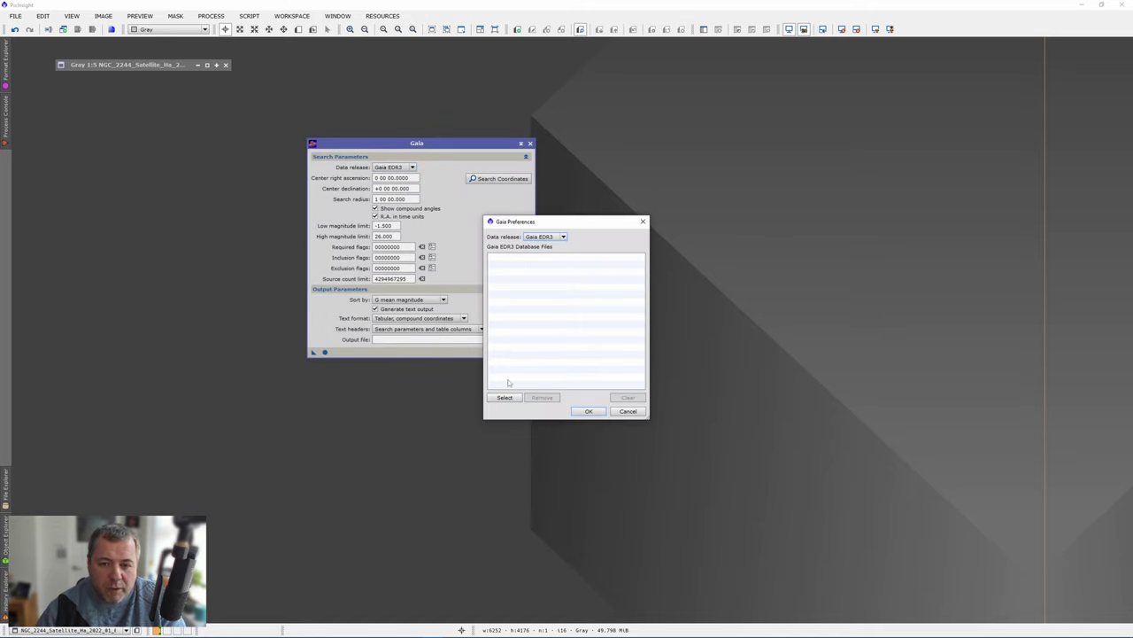
Register gedr3-1.0.0-01 to -03.xpsd from C:\Pi GAIA as the Gaia EDR3 database, then close Gaia
click(505, 397)
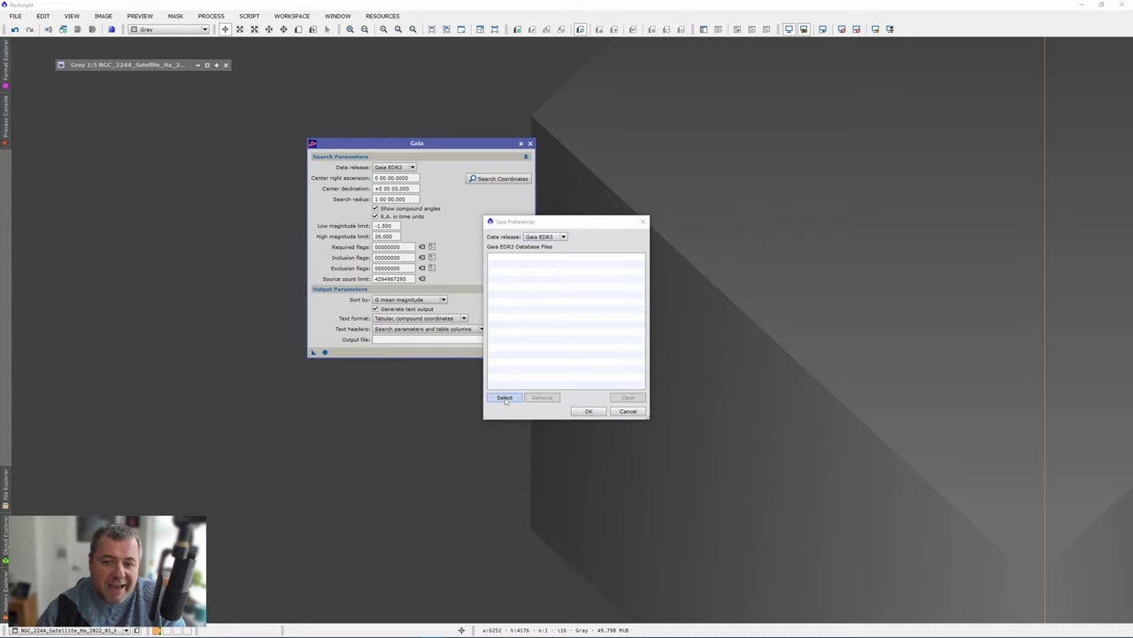
click(330, 132)
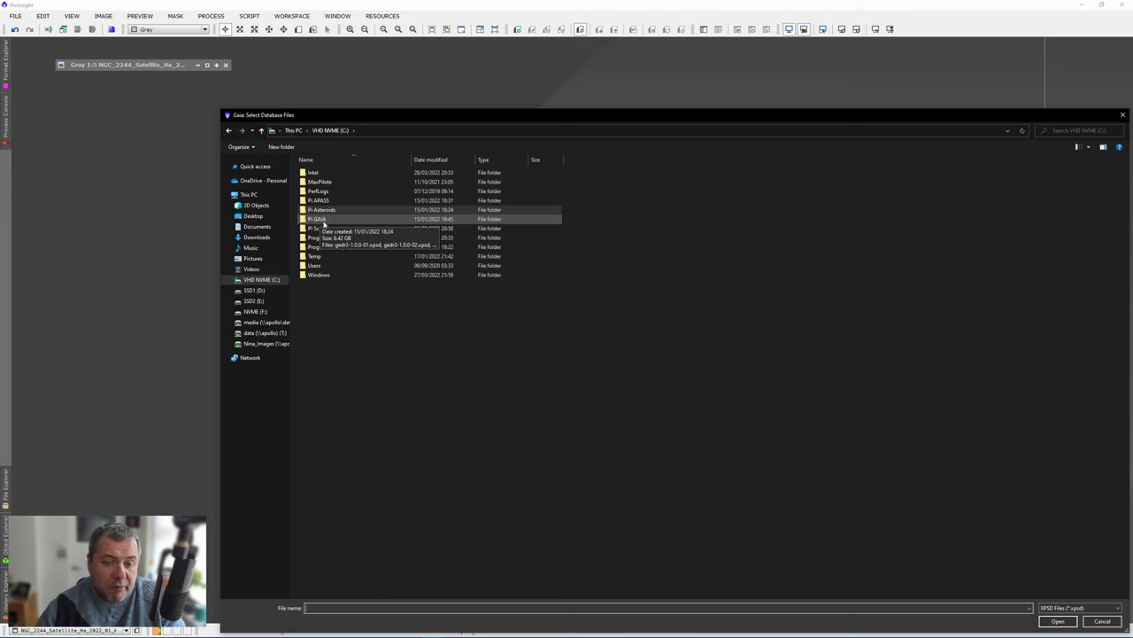
double_click(317, 221)
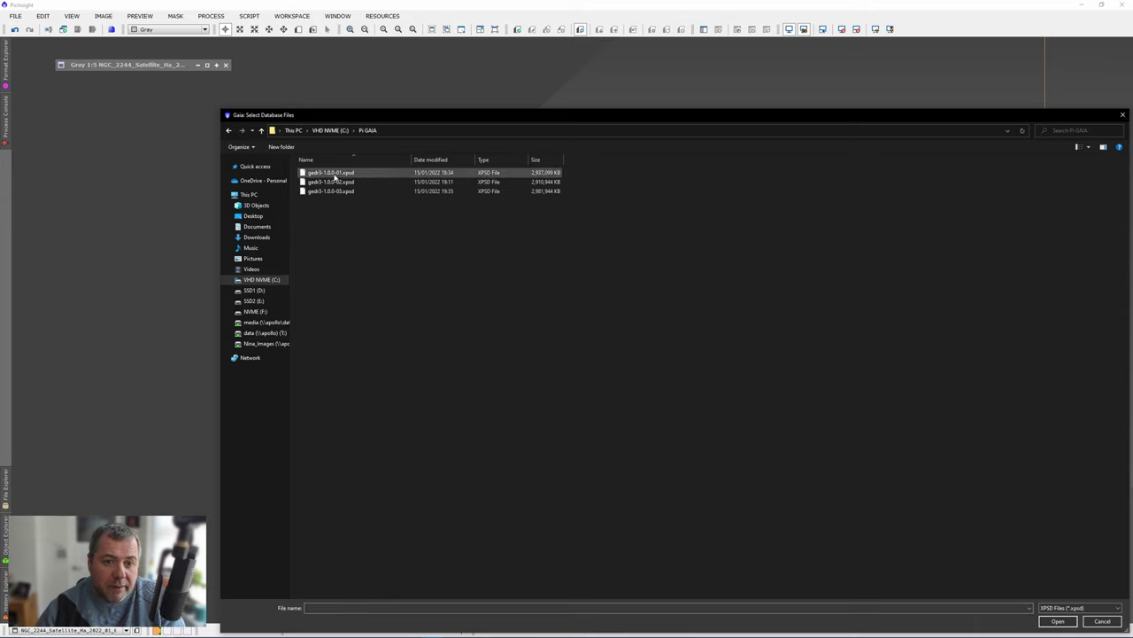
click(332, 172)
shift+click(334, 191)
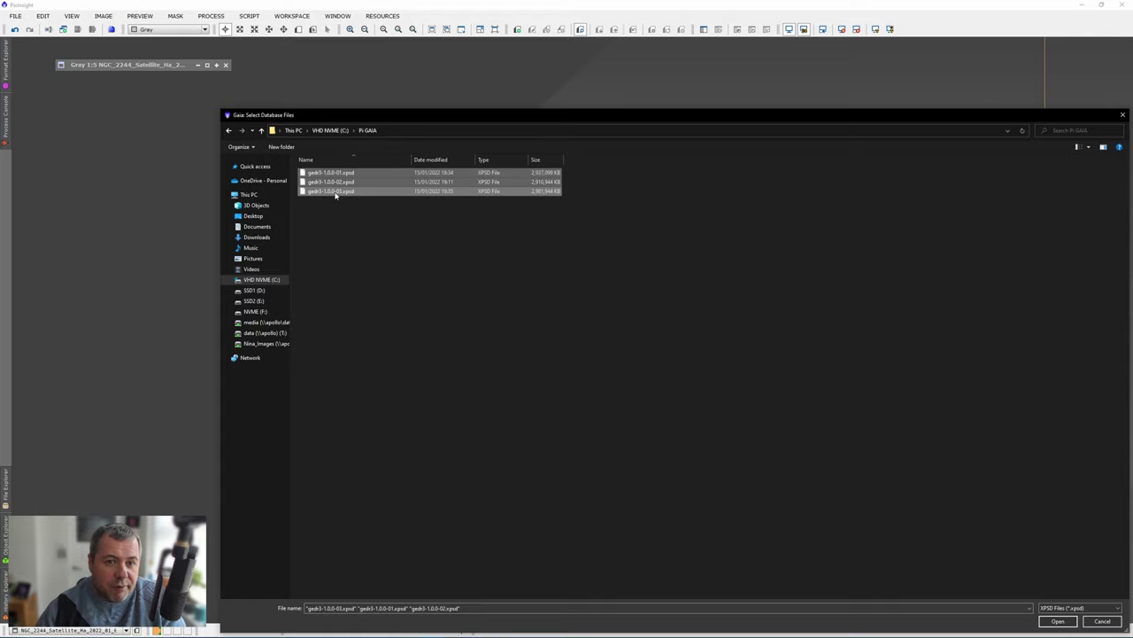
click(1058, 622)
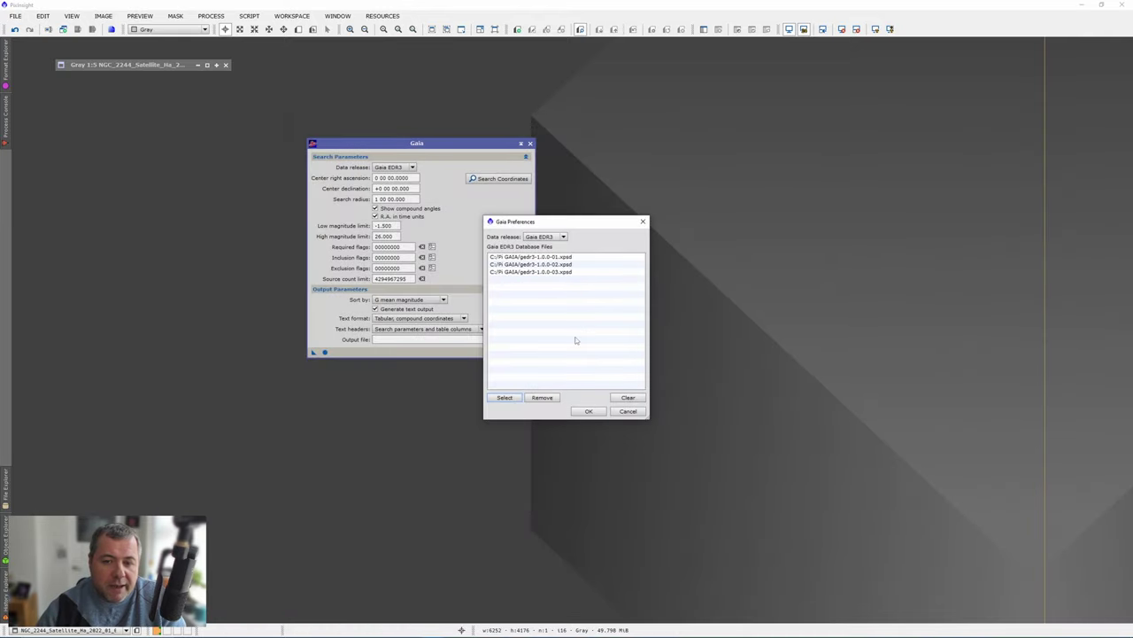
click(589, 410)
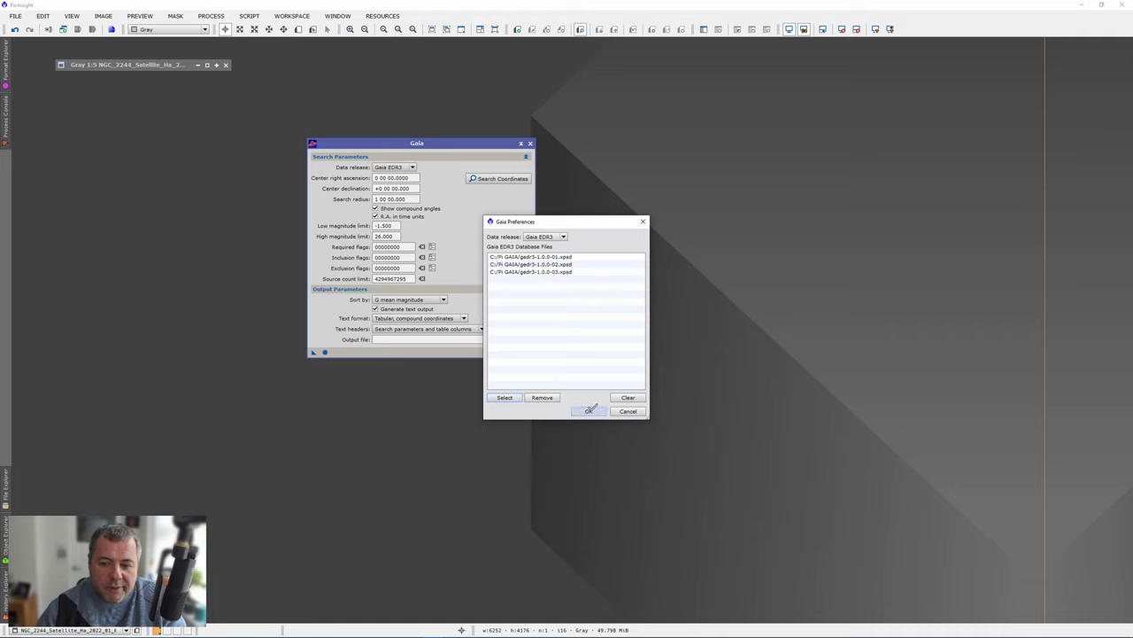
click(531, 143)
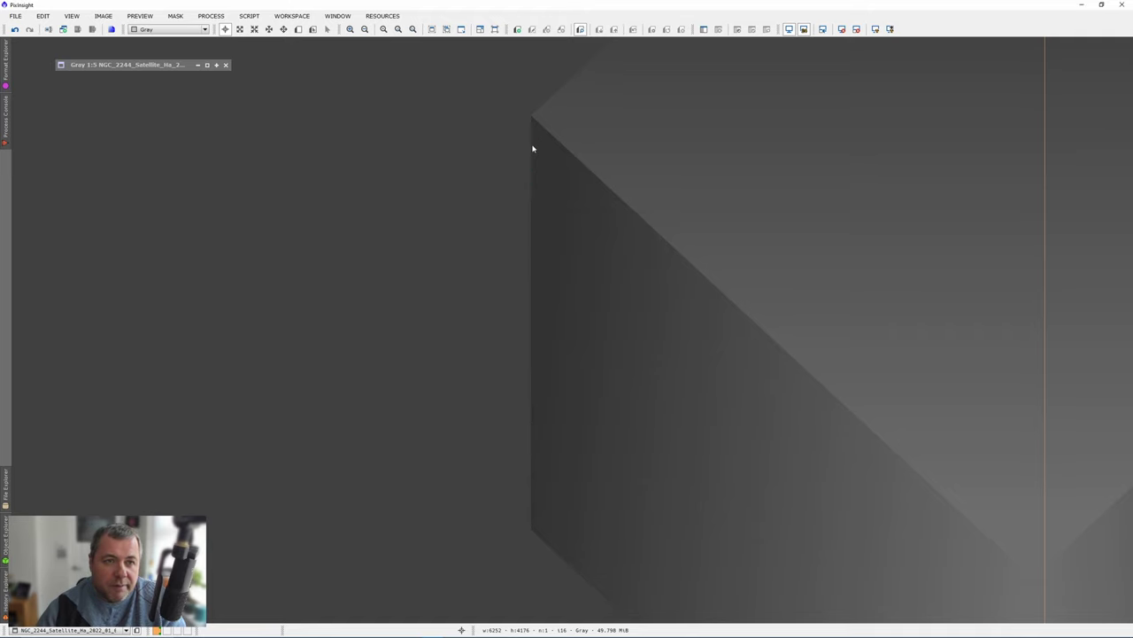
Plate-solve the image with ImageSolver using the Gaia EDR3 (XPSD) local catalog
click(249, 16)
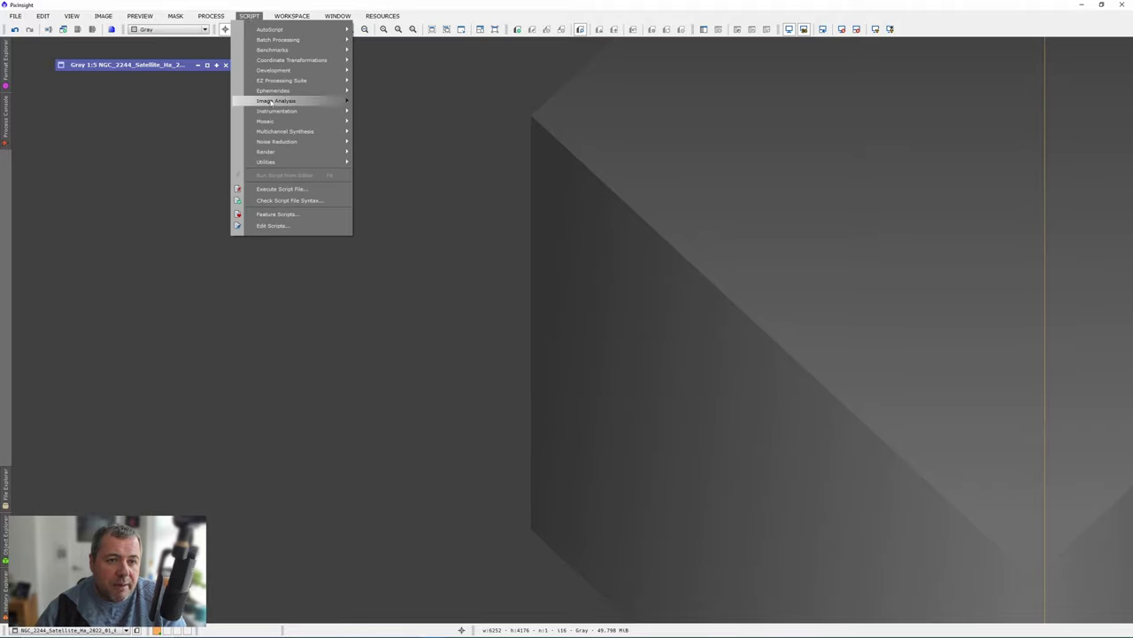
mouse_move(273, 101)
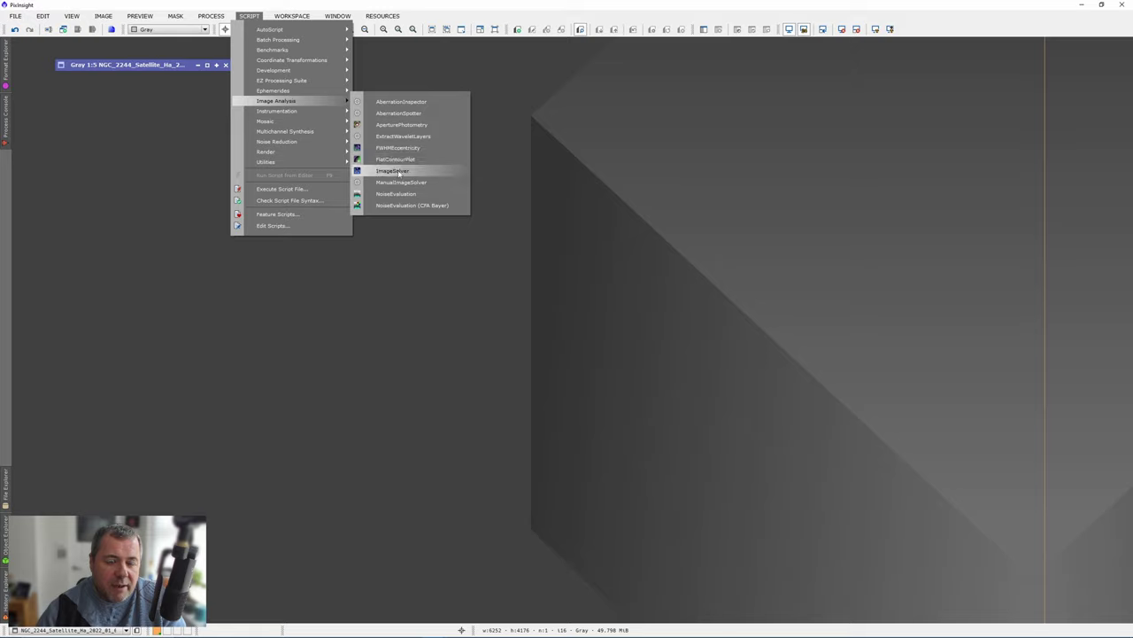
click(398, 173)
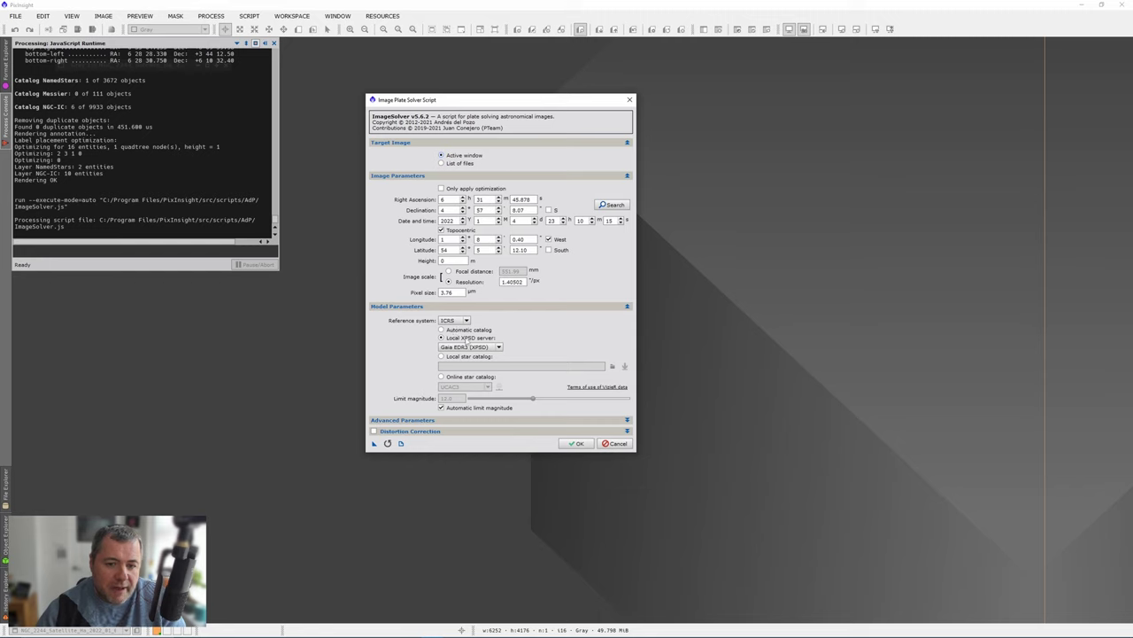
click(466, 347)
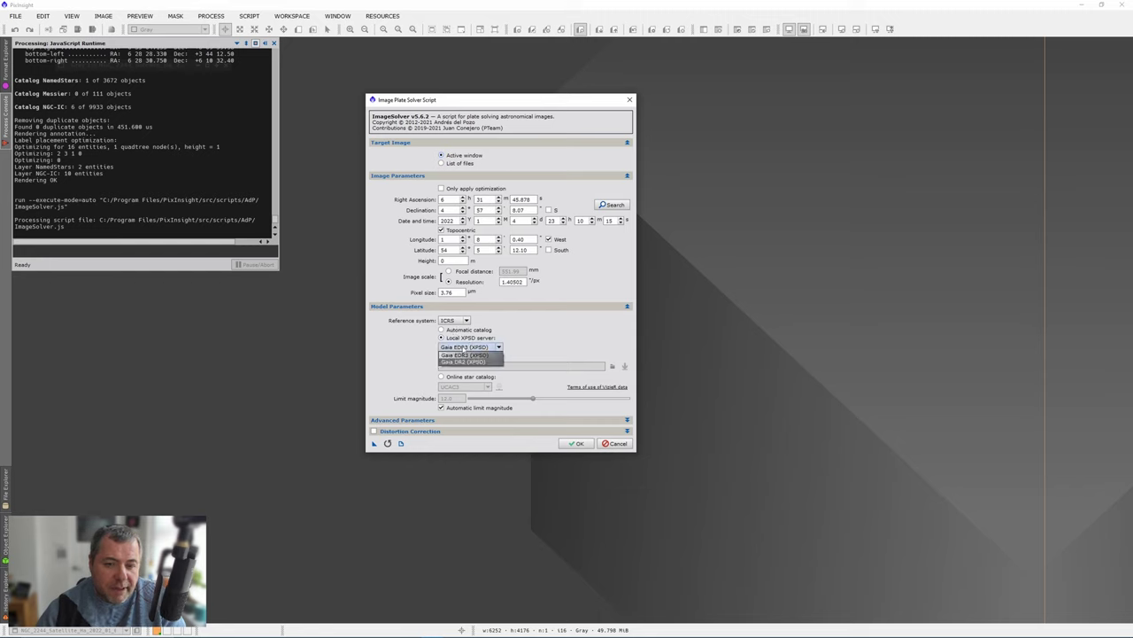
click(467, 354)
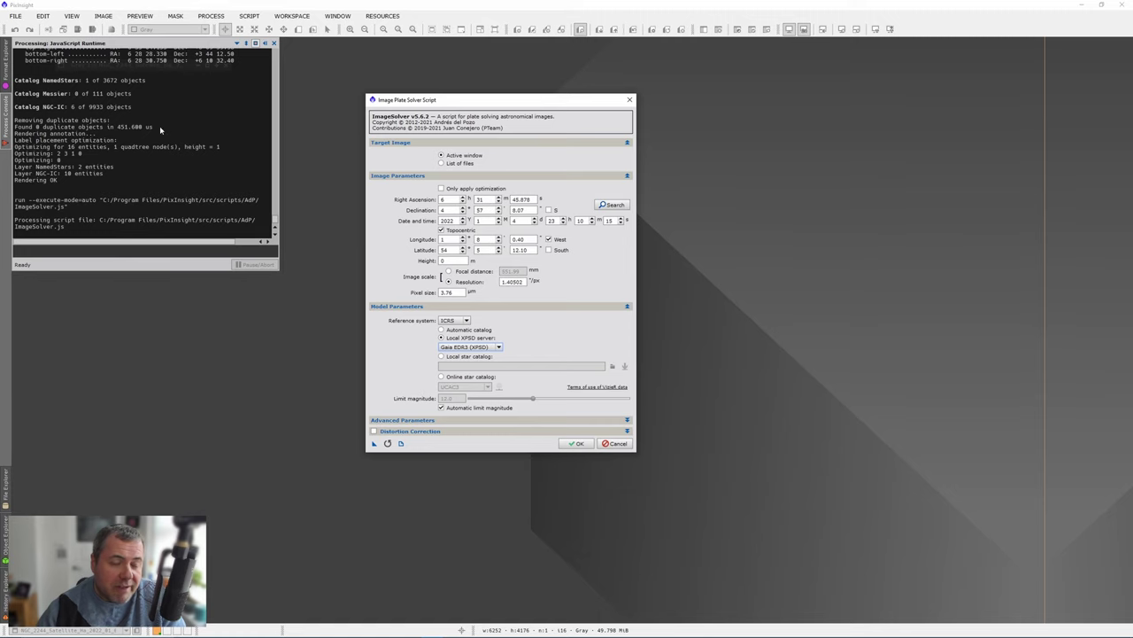
click(568, 439)
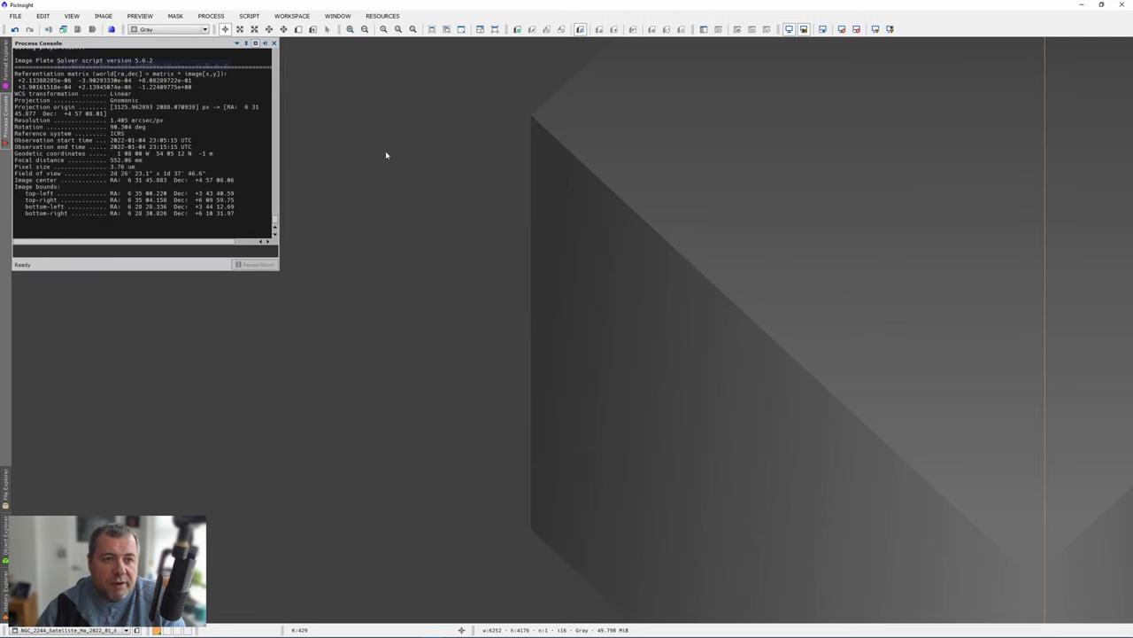
Launch the AnnotateImage script and move its window up and left
click(251, 16)
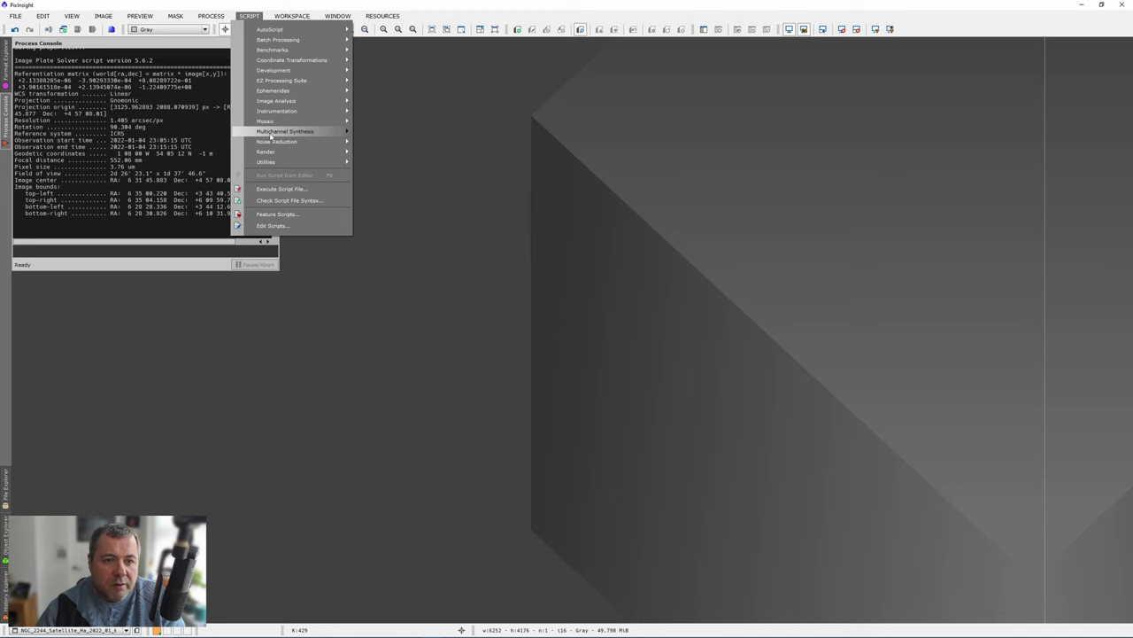
mouse_move(301, 154)
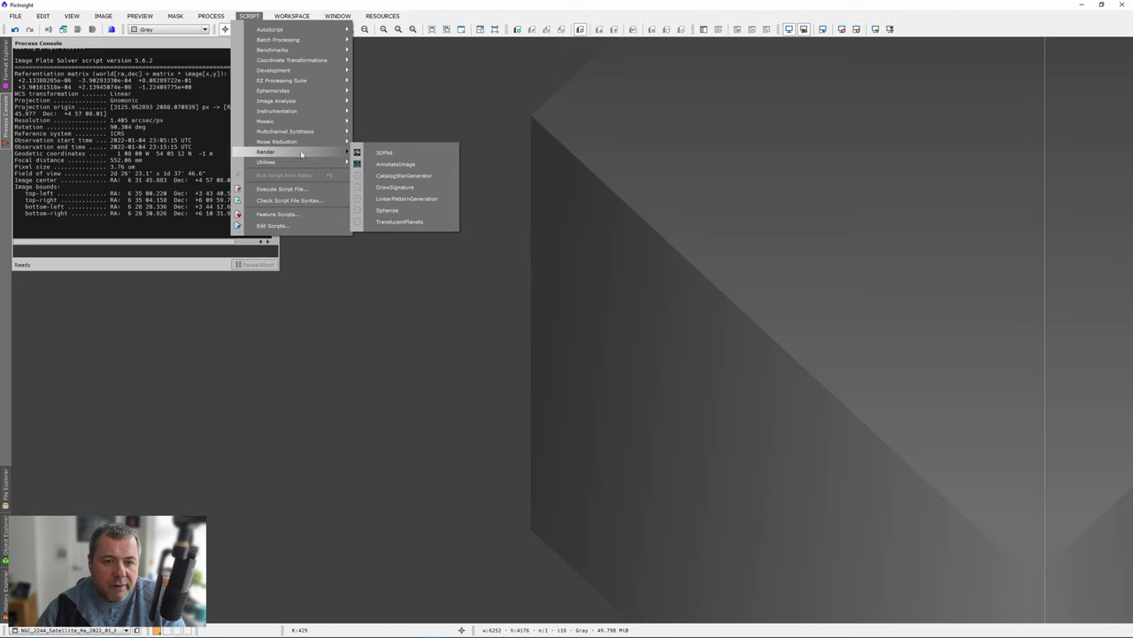
click(400, 168)
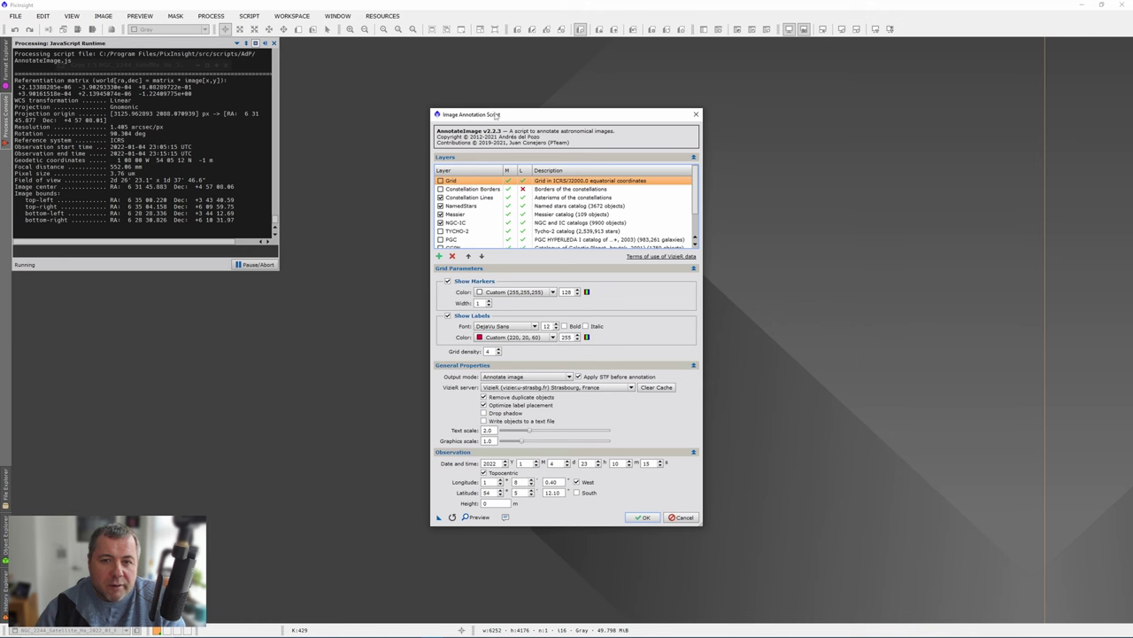
drag(494, 111, 437, 76)
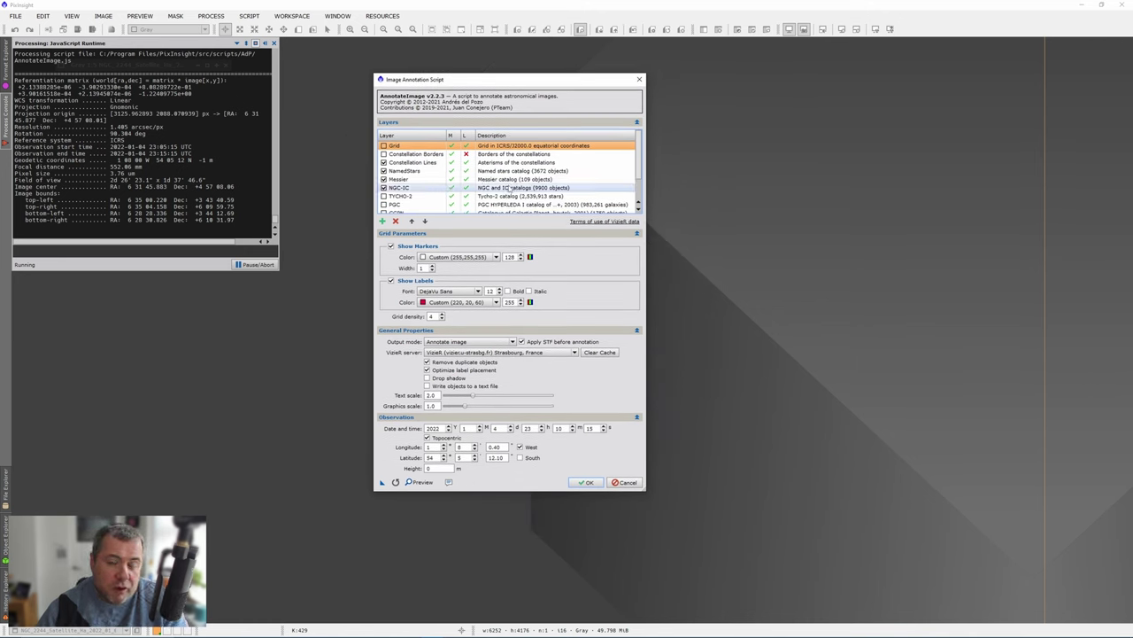
scroll(512, 183, down, 1)
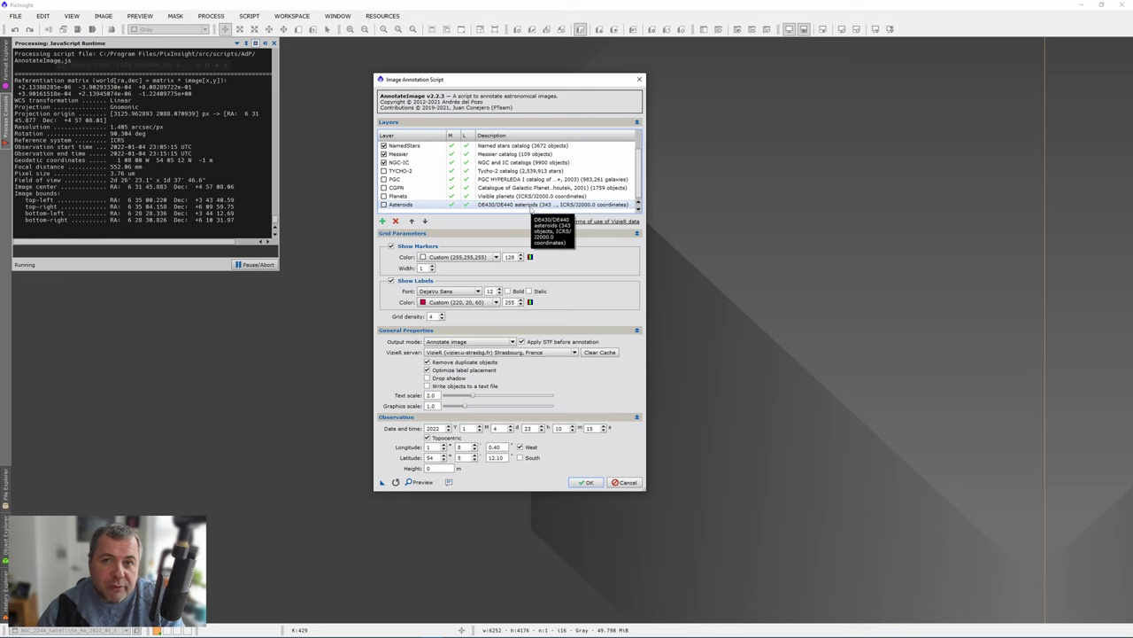
Add a Custom XEPH files layer and load AST50K01 from the Pi Asteroids folder
click(382, 221)
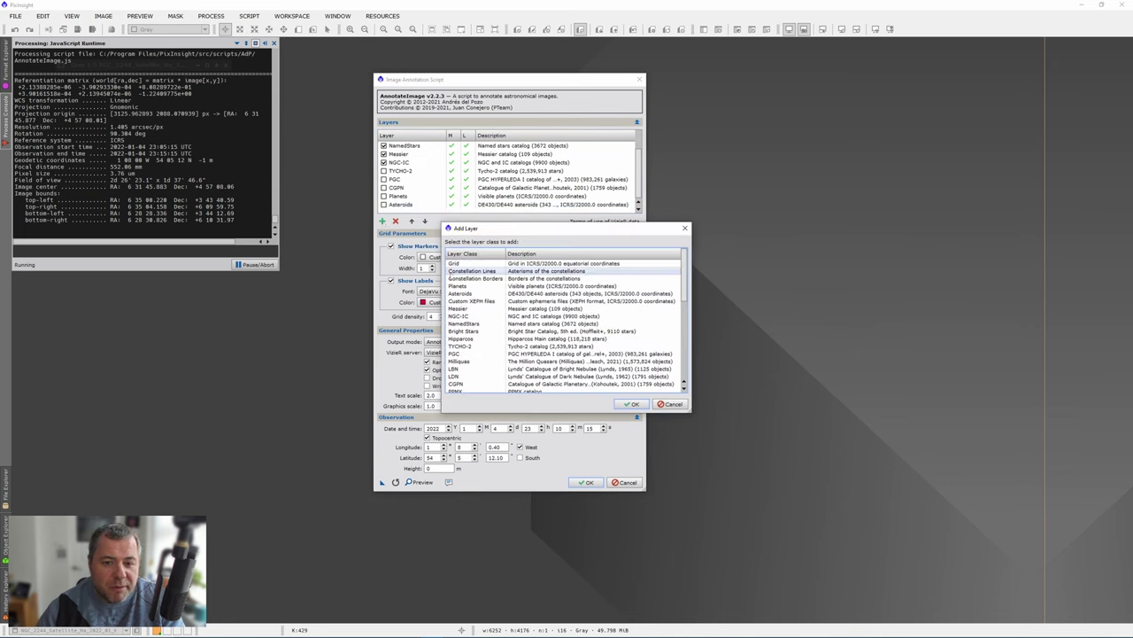
click(466, 303)
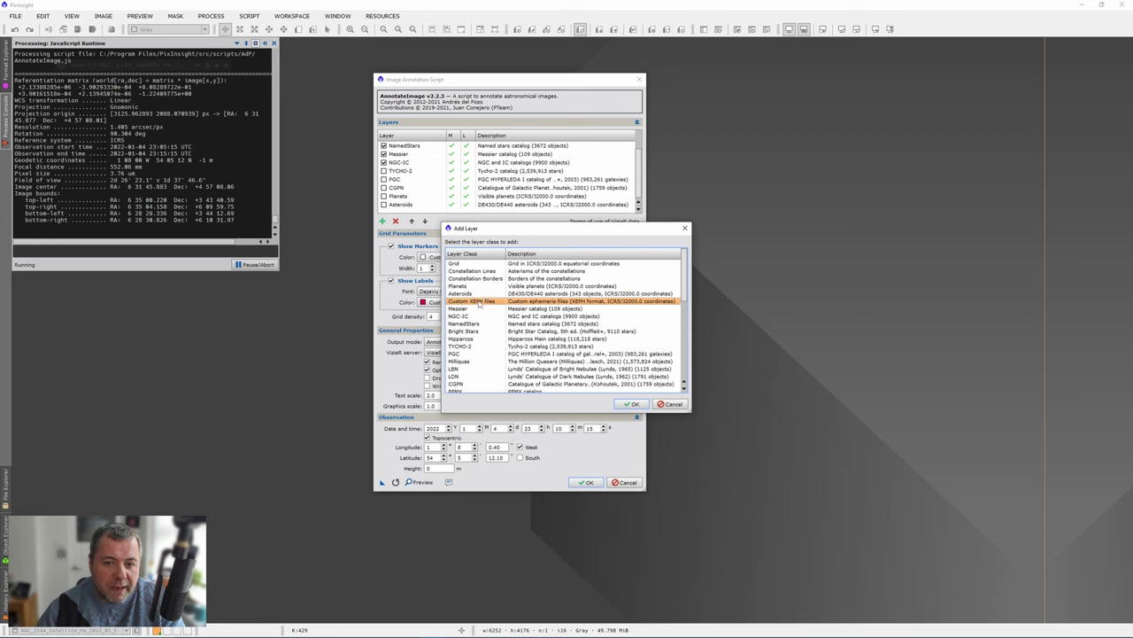
click(629, 404)
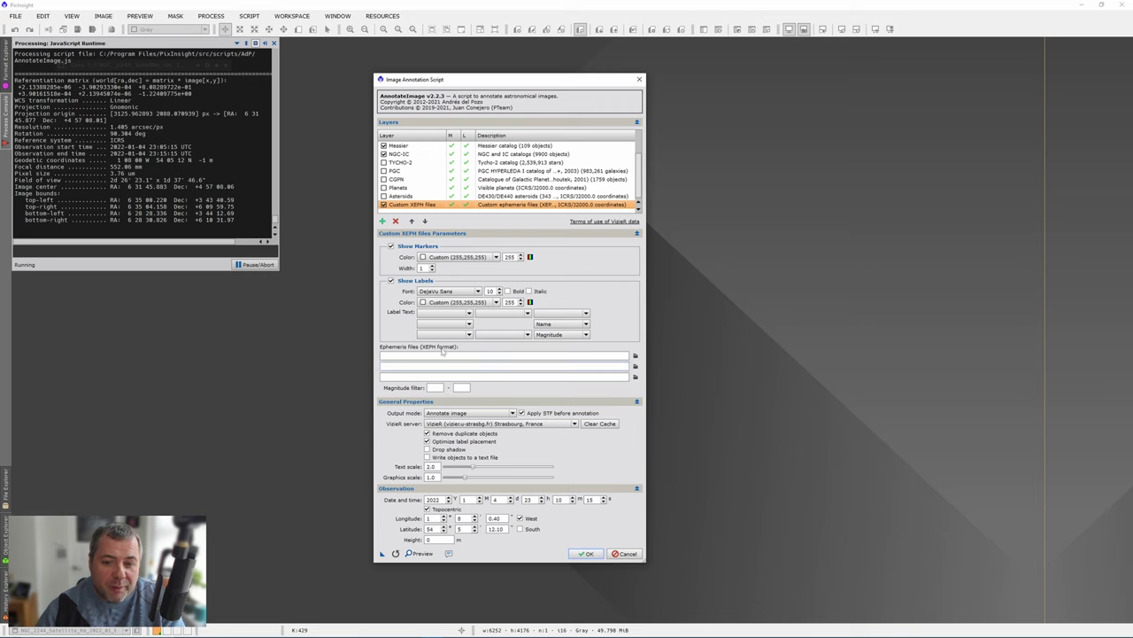
click(635, 356)
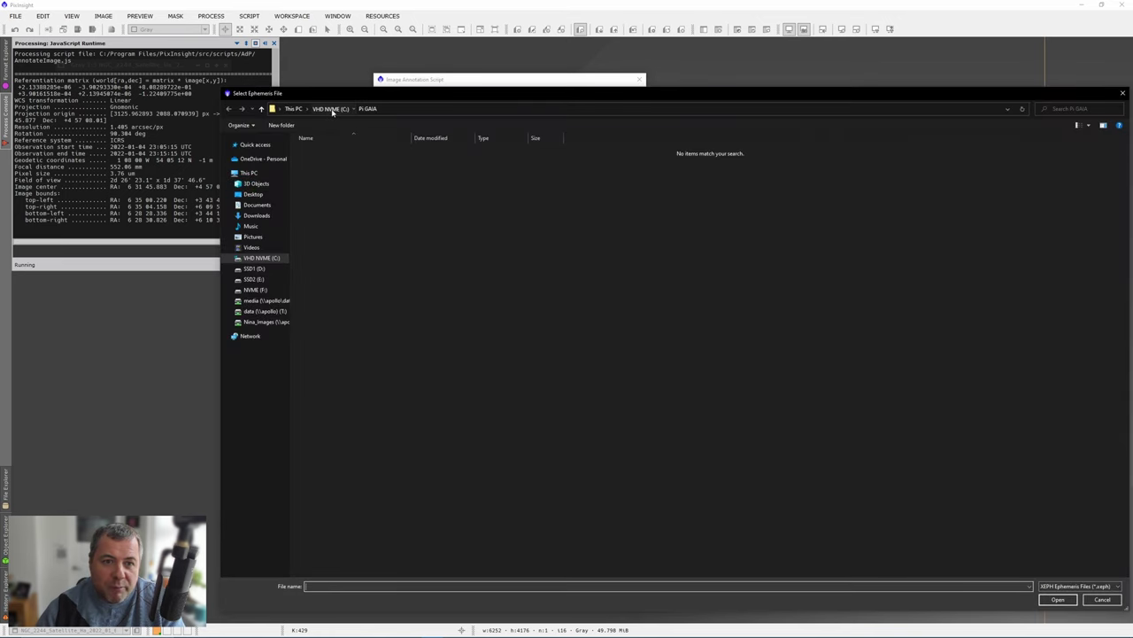
click(330, 108)
double_click(328, 190)
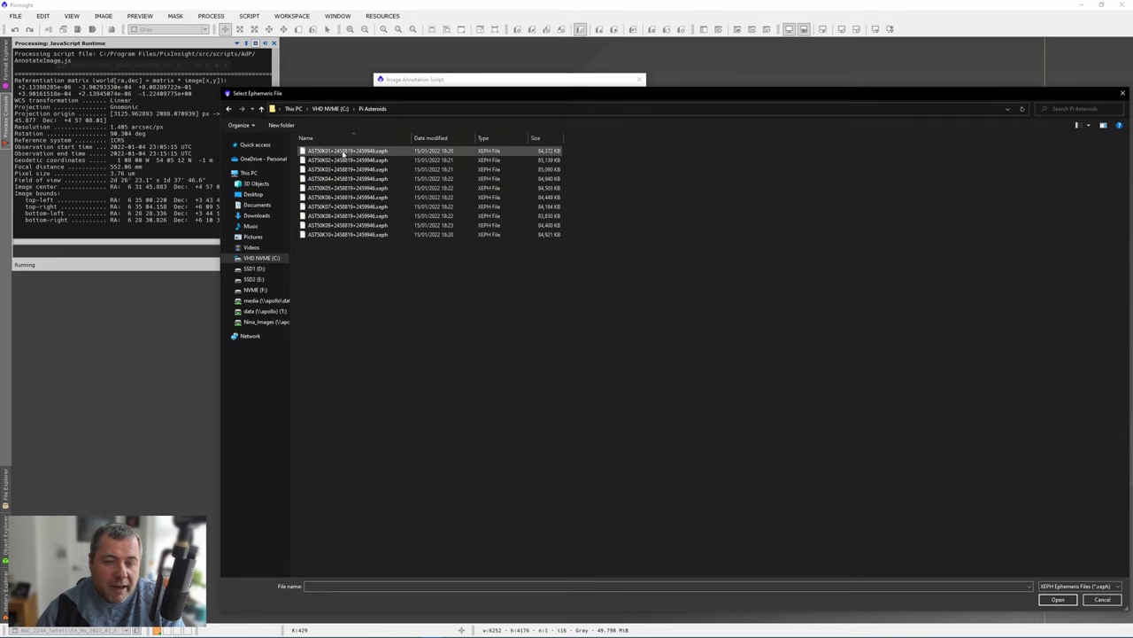
double_click(358, 151)
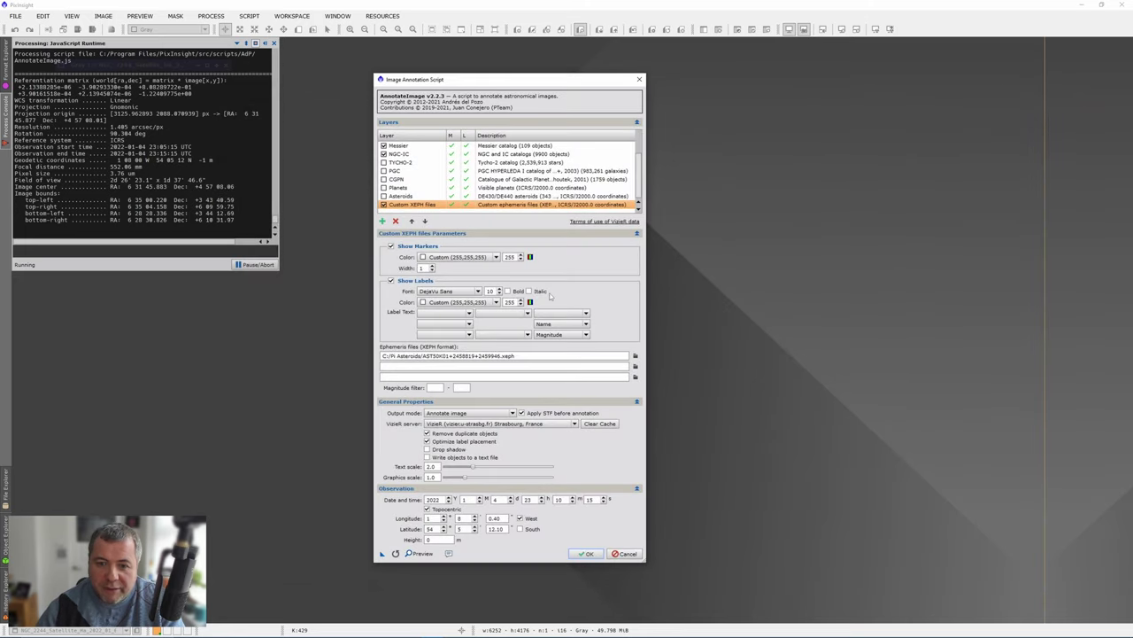
Load AST50K02 and AST50K03 into the same ephemeris layer
click(635, 366)
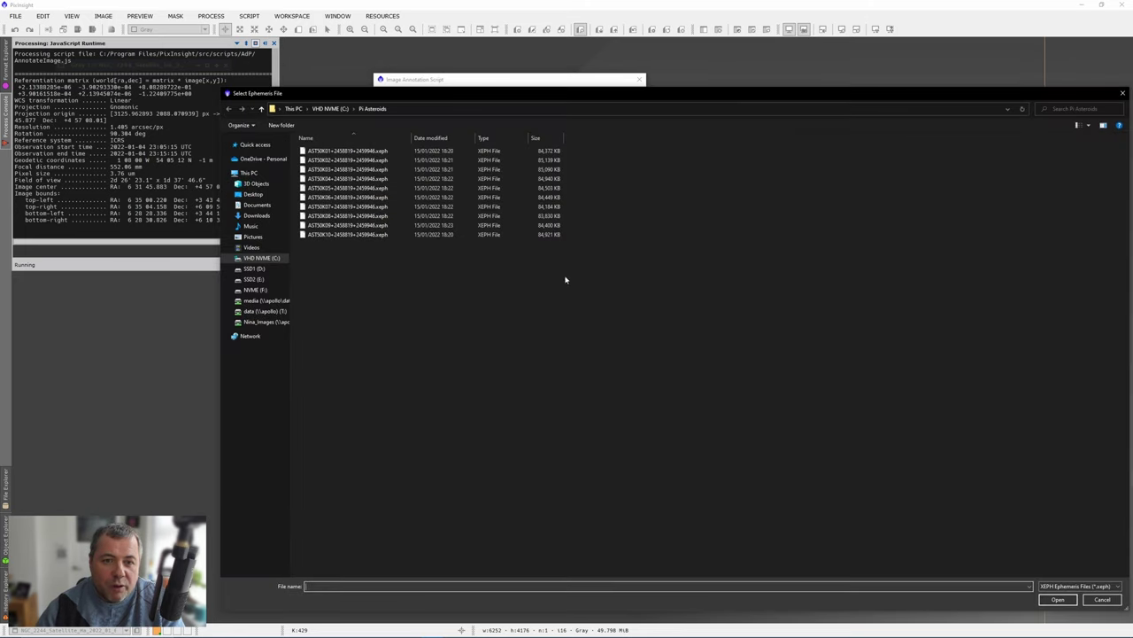
click(379, 160)
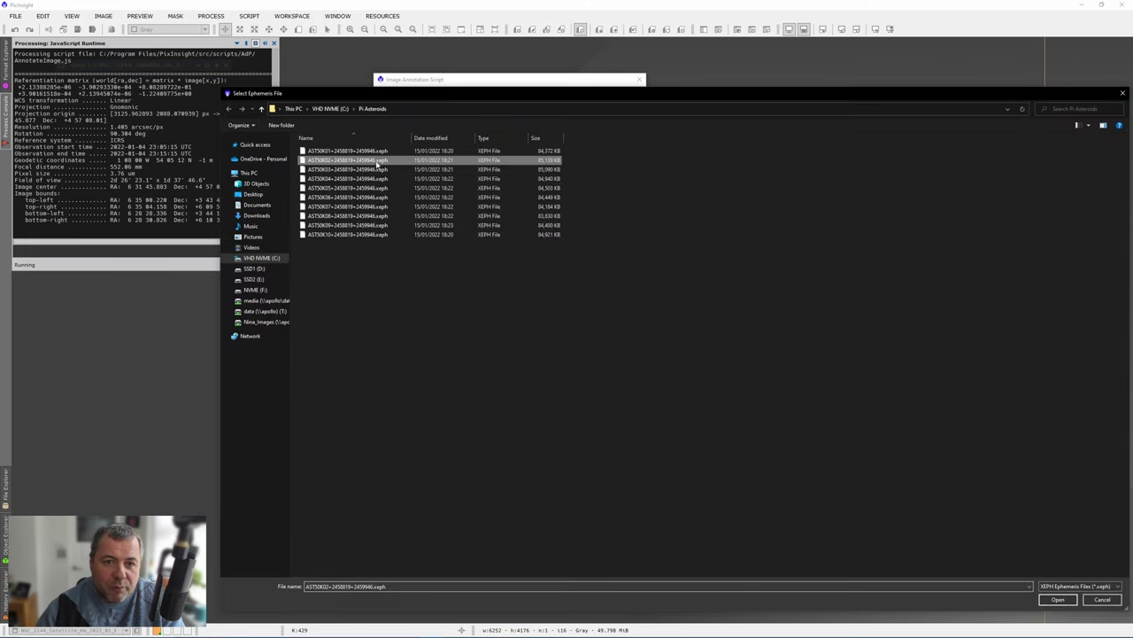
click(1057, 600)
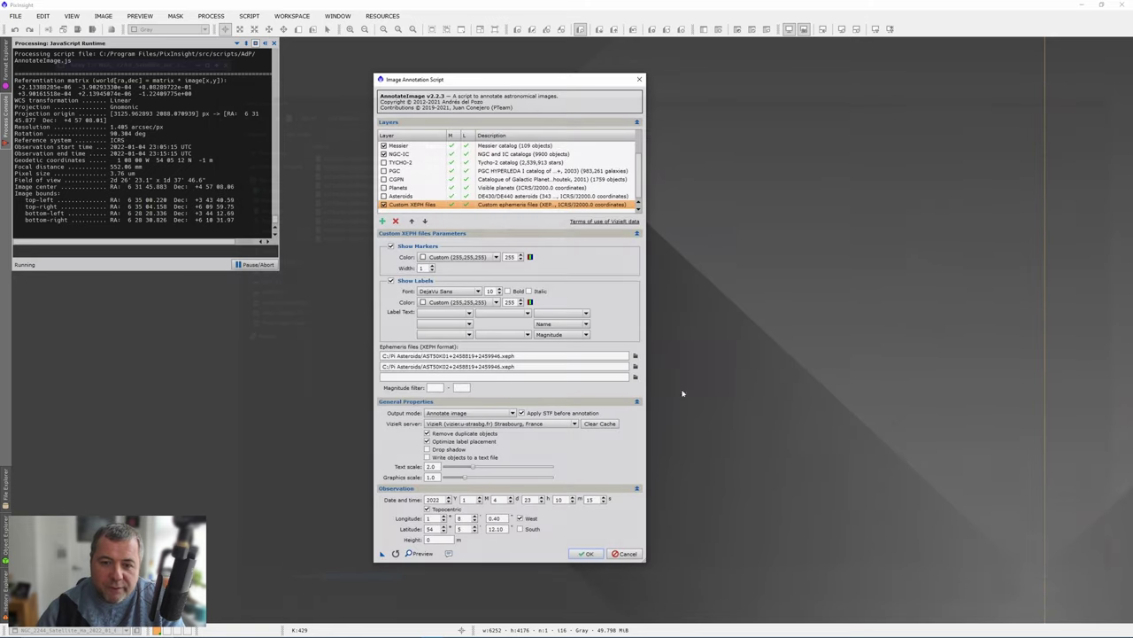
click(635, 378)
click(369, 169)
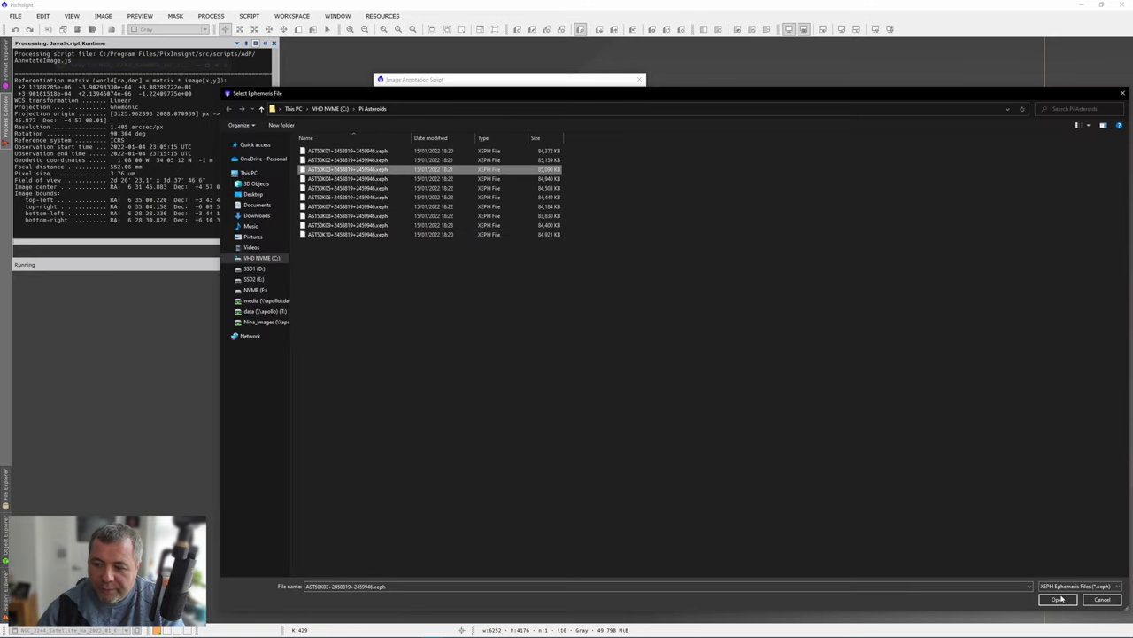
click(1057, 600)
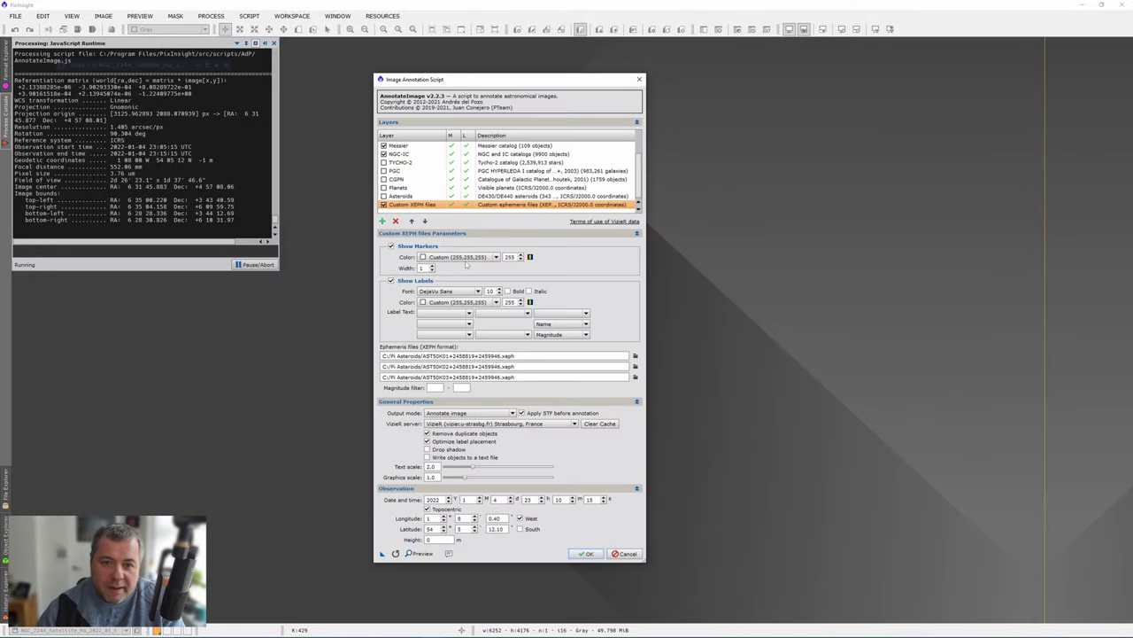
Add a second Custom XEPH files layer holding AST50K04 and AST50K05
click(383, 220)
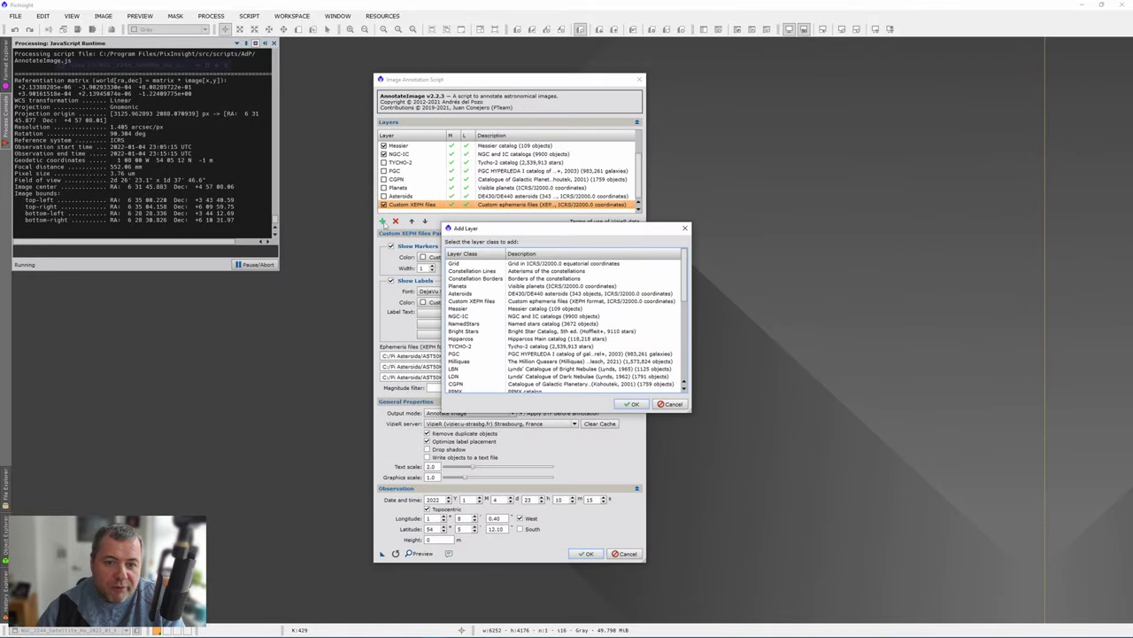
click(478, 301)
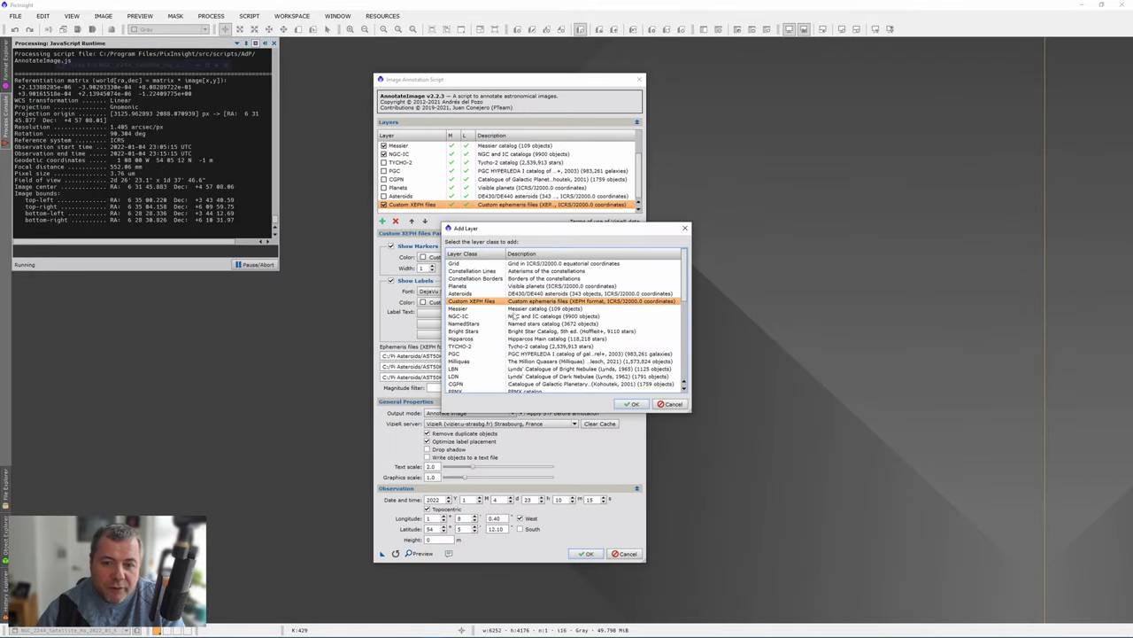
click(631, 404)
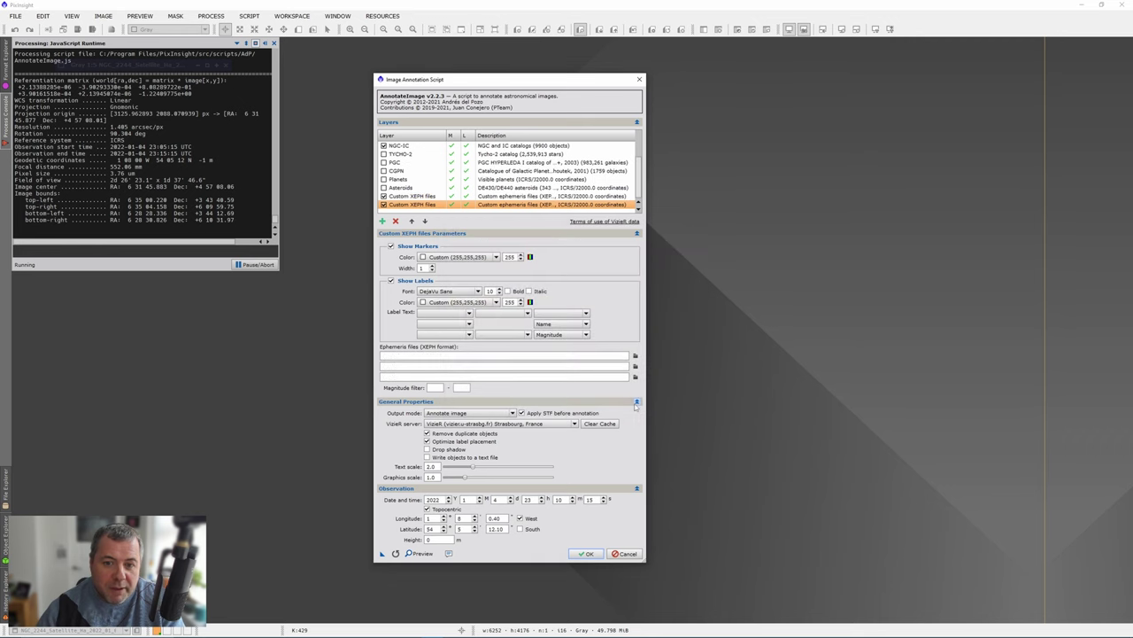
click(635, 355)
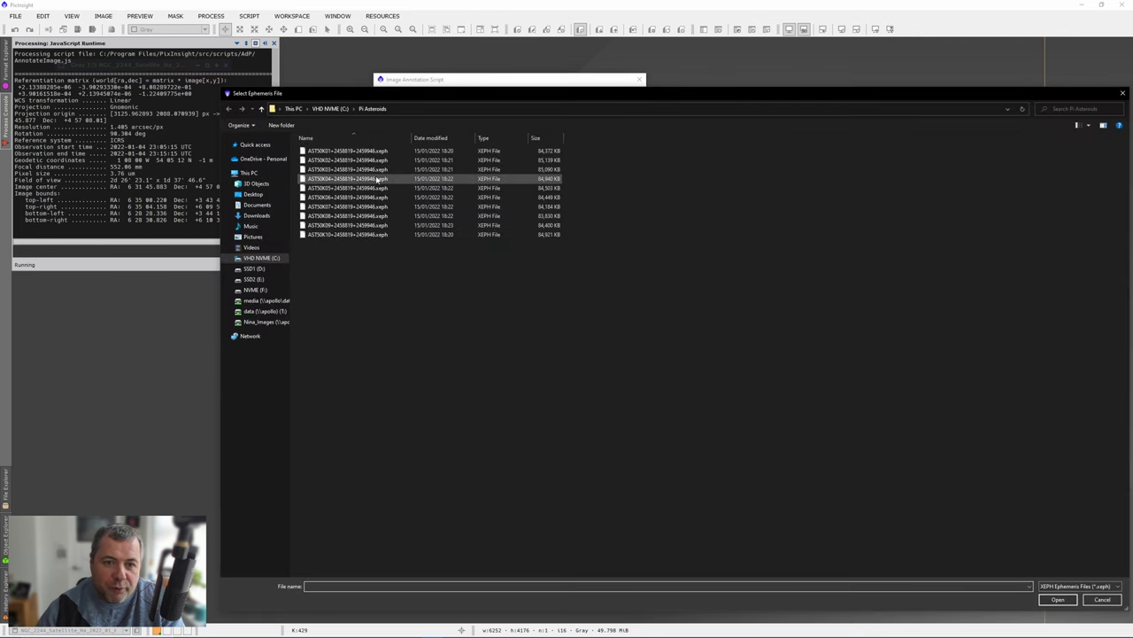
click(378, 180)
click(1057, 599)
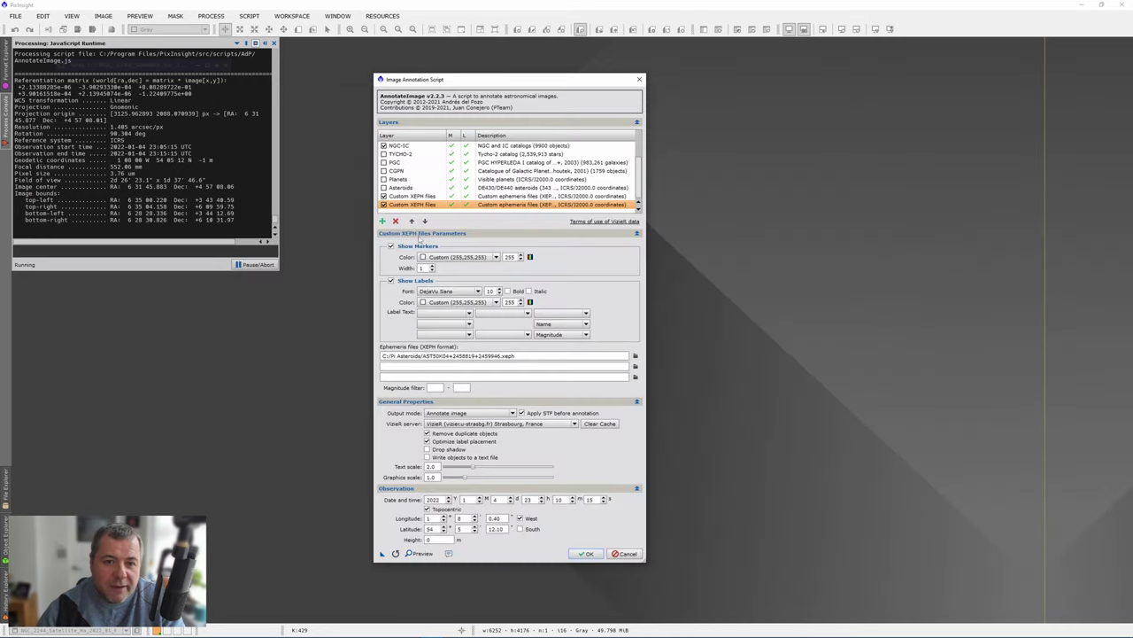
click(635, 366)
click(374, 188)
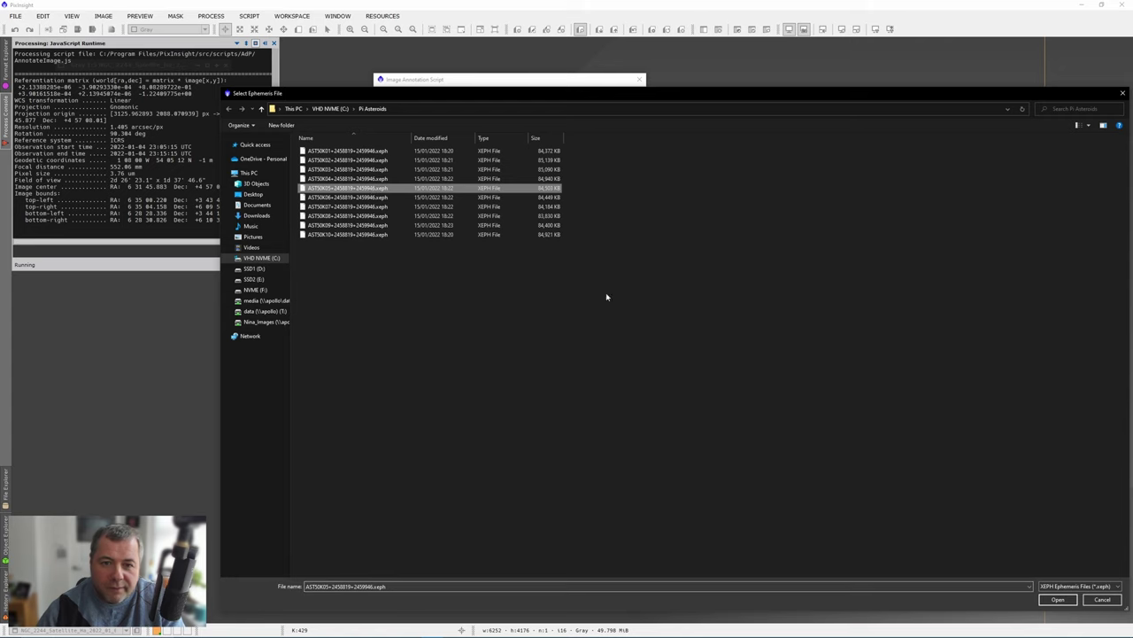
click(1065, 599)
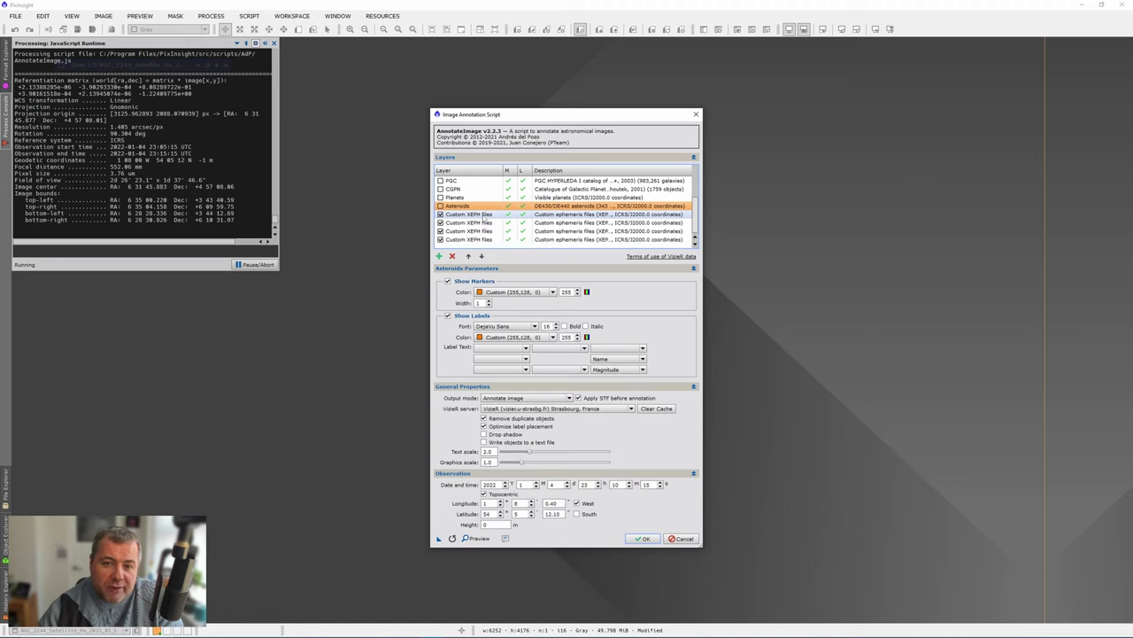
Review the Custom XEPH layers' files and green size-20 labels, then run the annotation
click(458, 215)
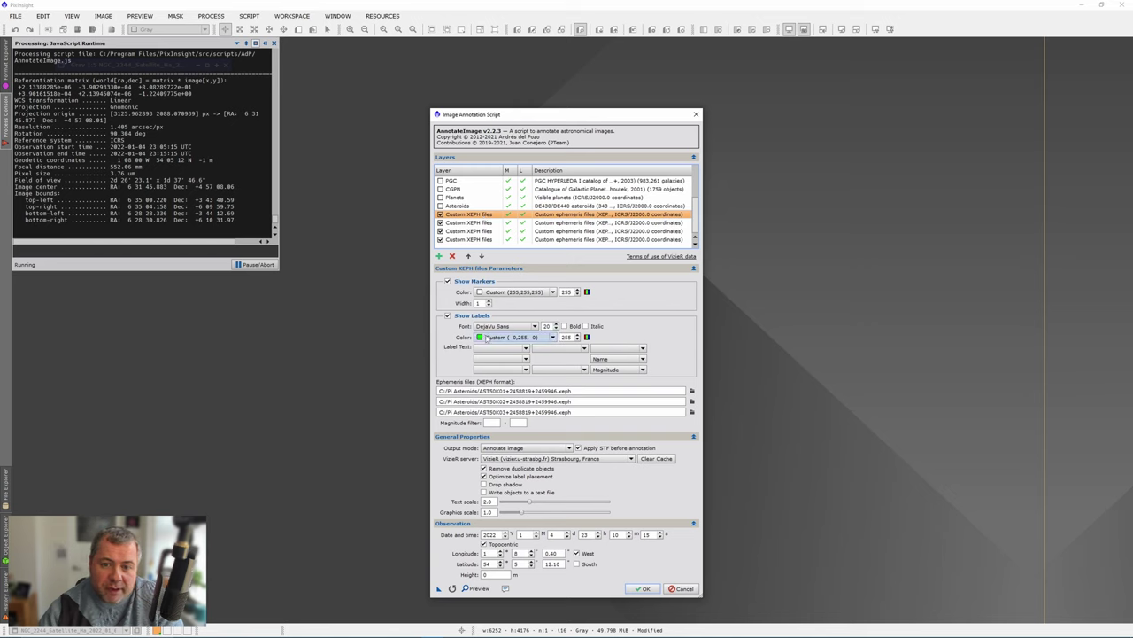
click(478, 223)
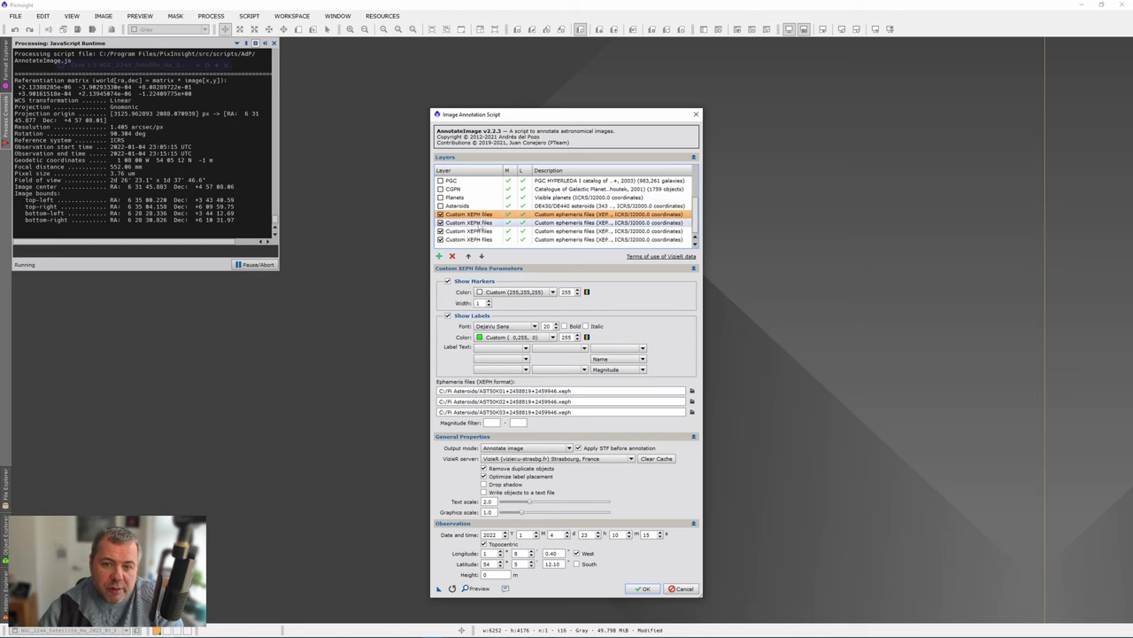
click(482, 239)
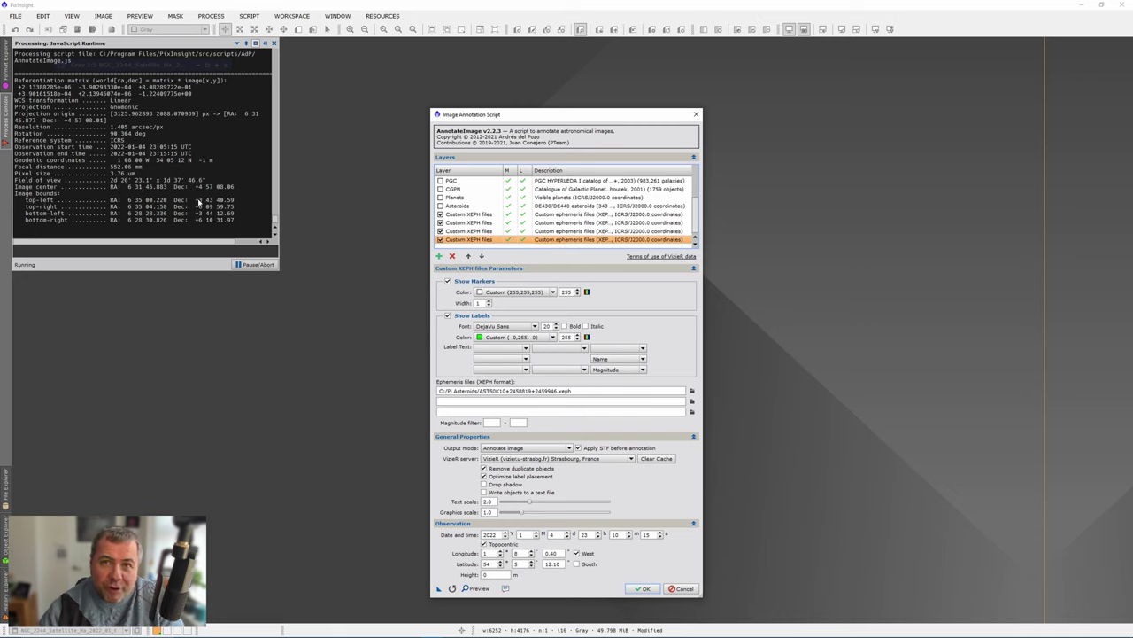
click(644, 590)
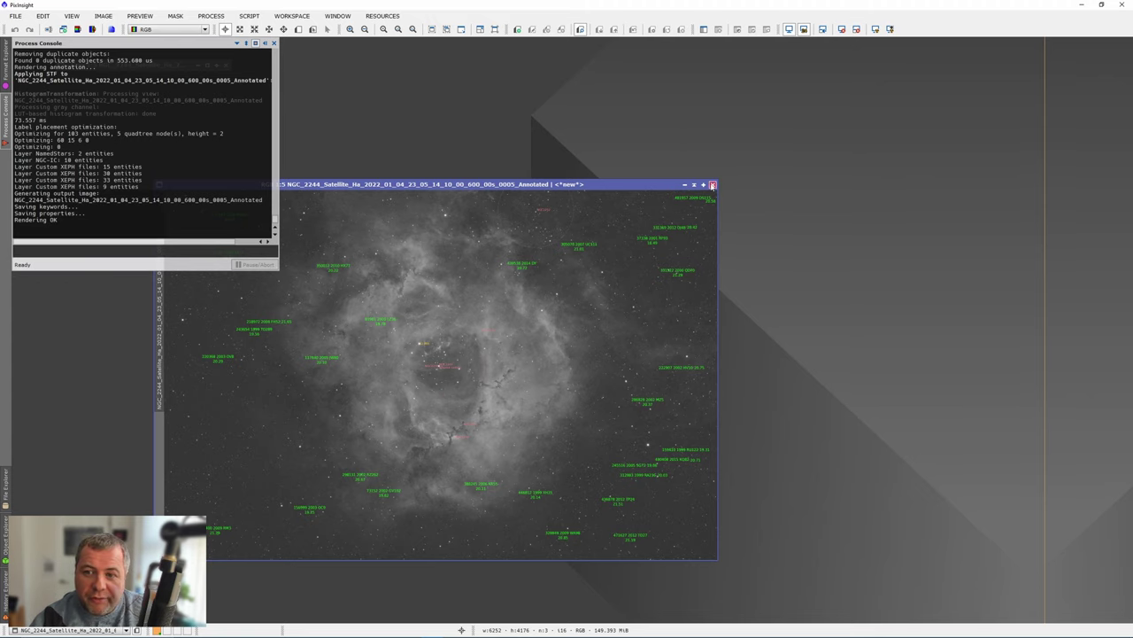
click(713, 185)
click(15, 16)
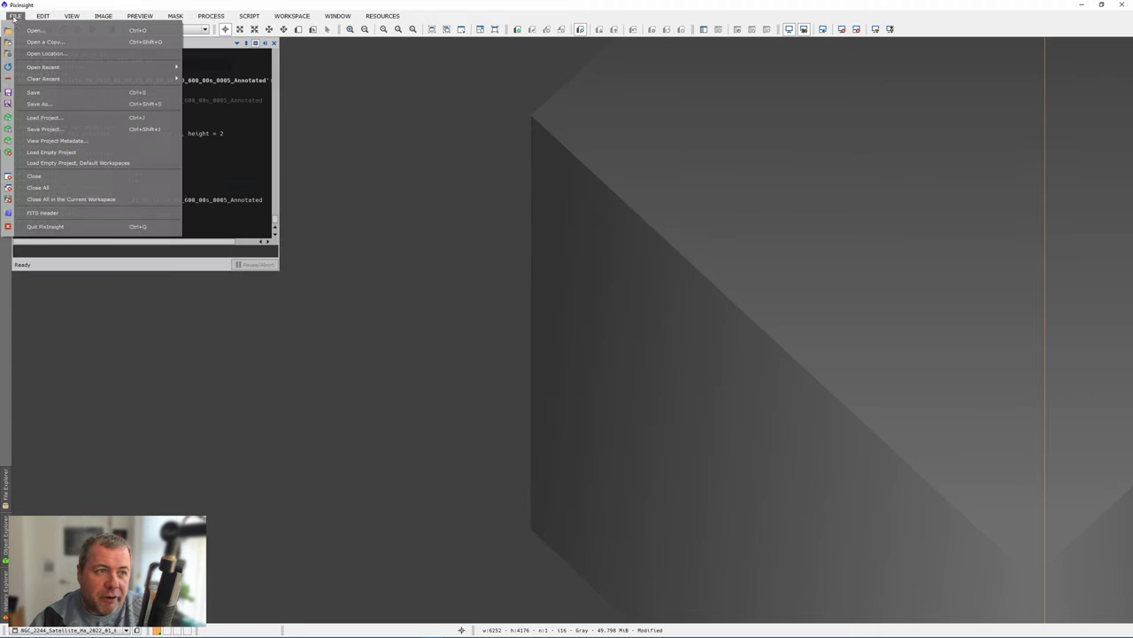
click(30, 33)
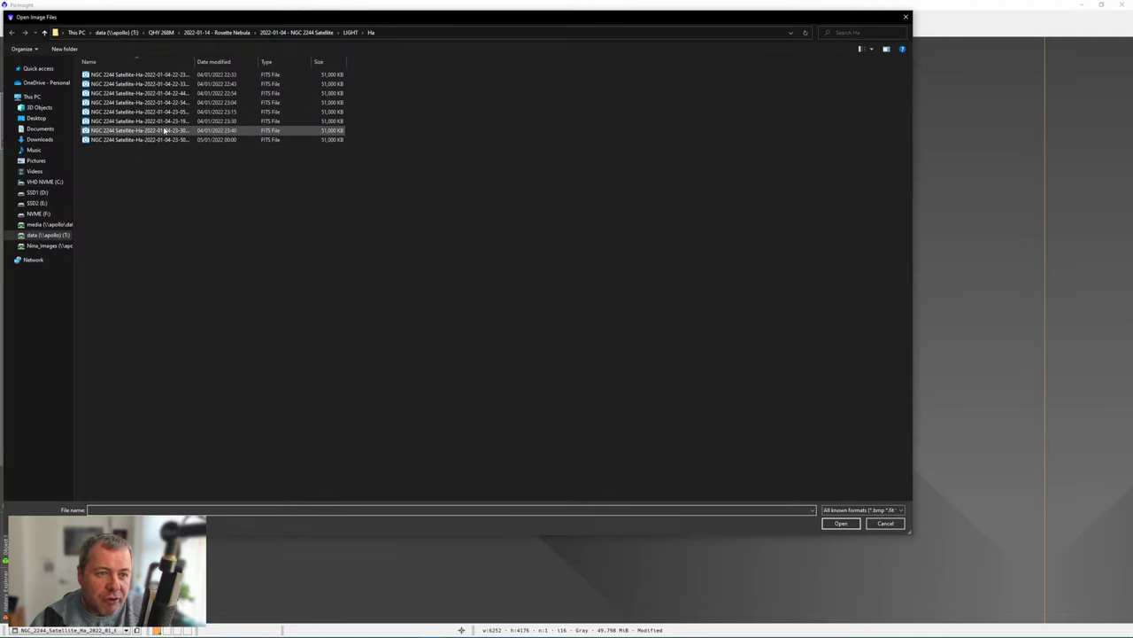
double_click(173, 121)
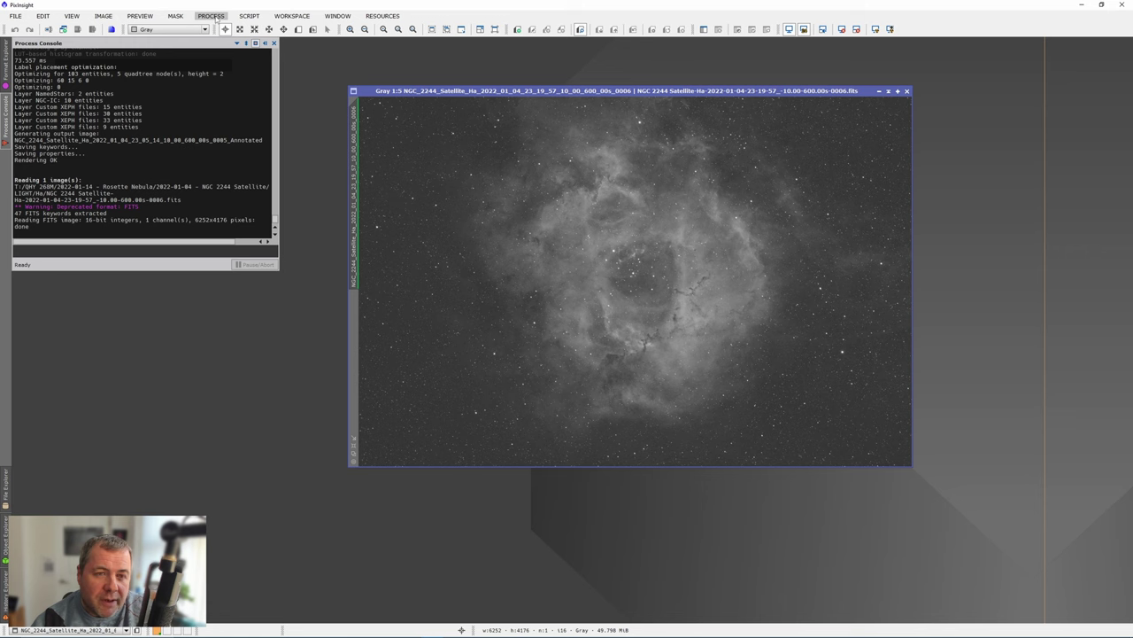
Plate-solve the 0006 Ha frame with the ImageSolver script
click(249, 16)
mouse_move(276, 102)
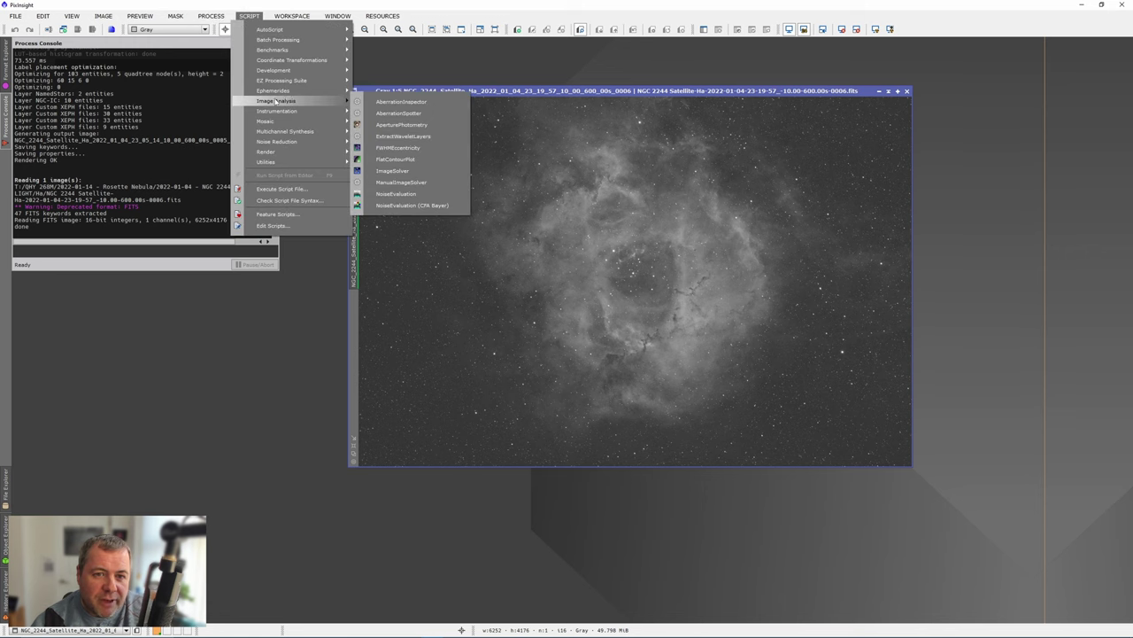
click(407, 170)
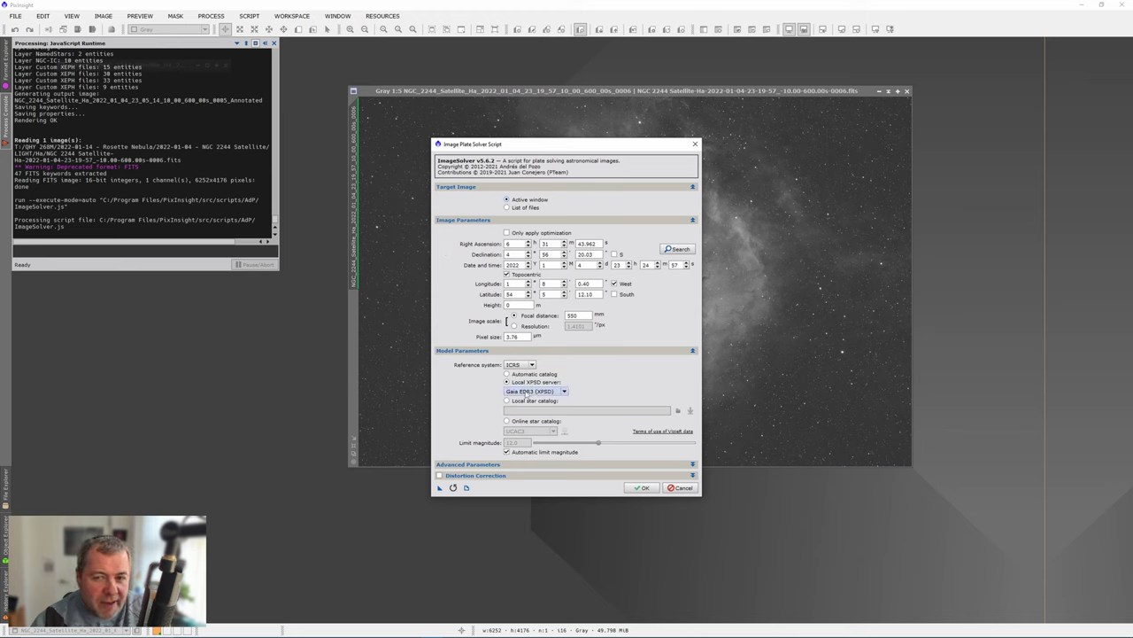
click(641, 488)
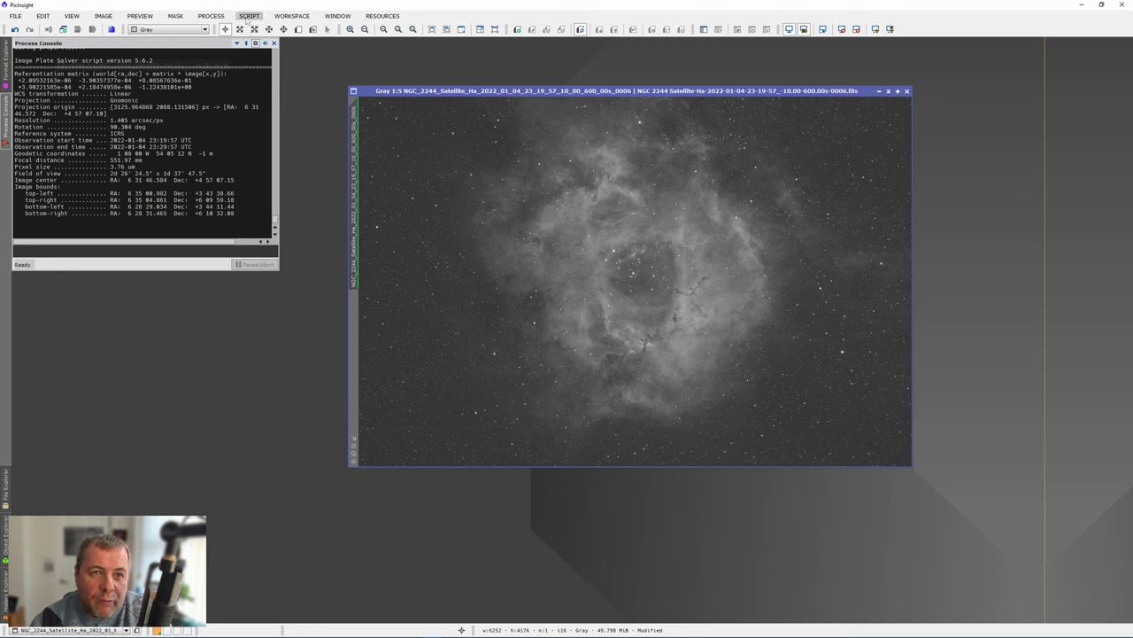
Run AnnotateImage on the 0006 frame using the Custom XEPH files layers
click(247, 17)
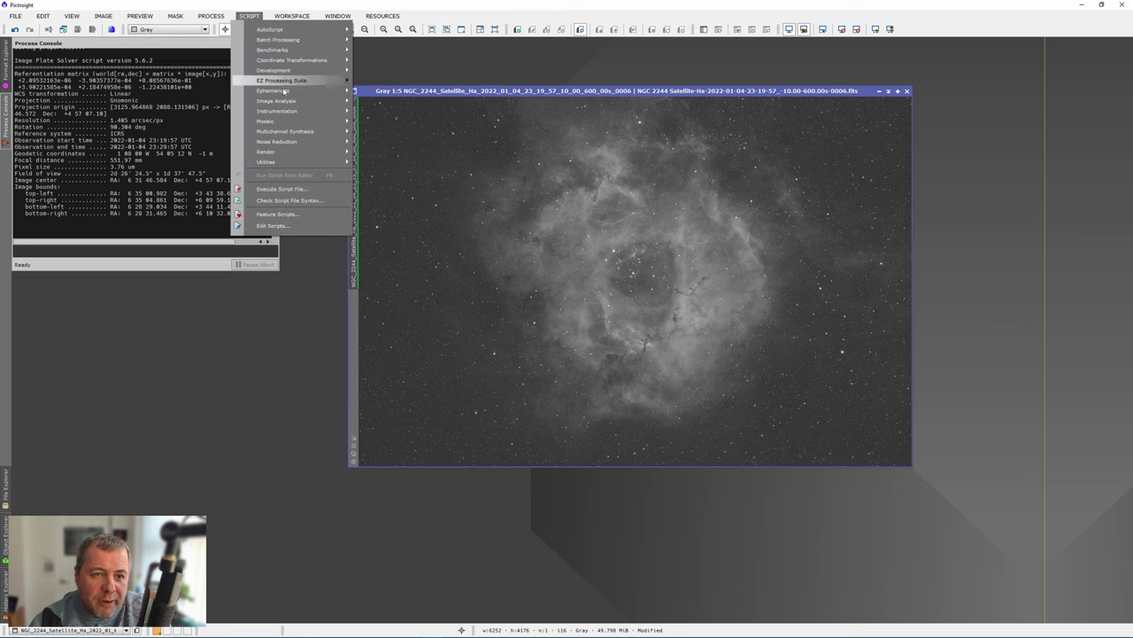
mouse_move(324, 156)
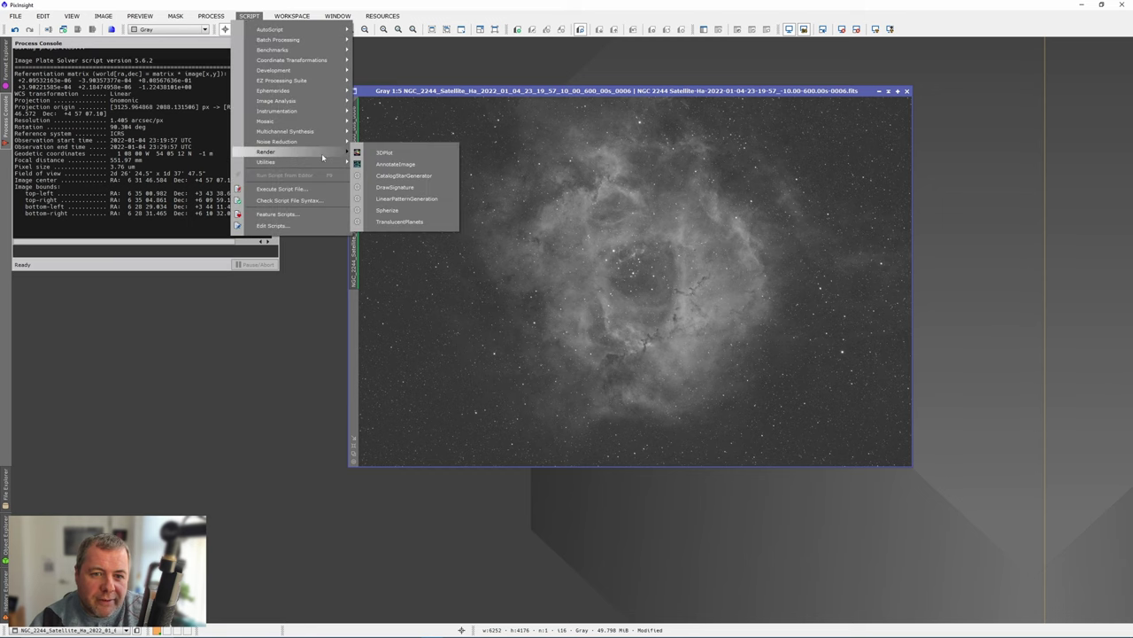
click(403, 163)
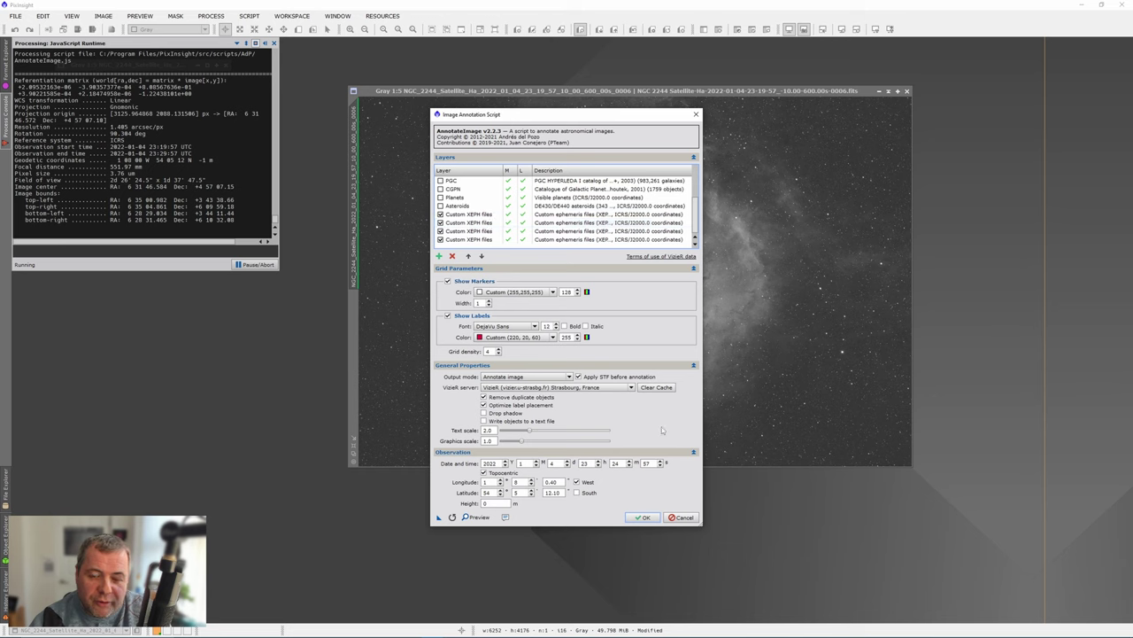
click(496, 223)
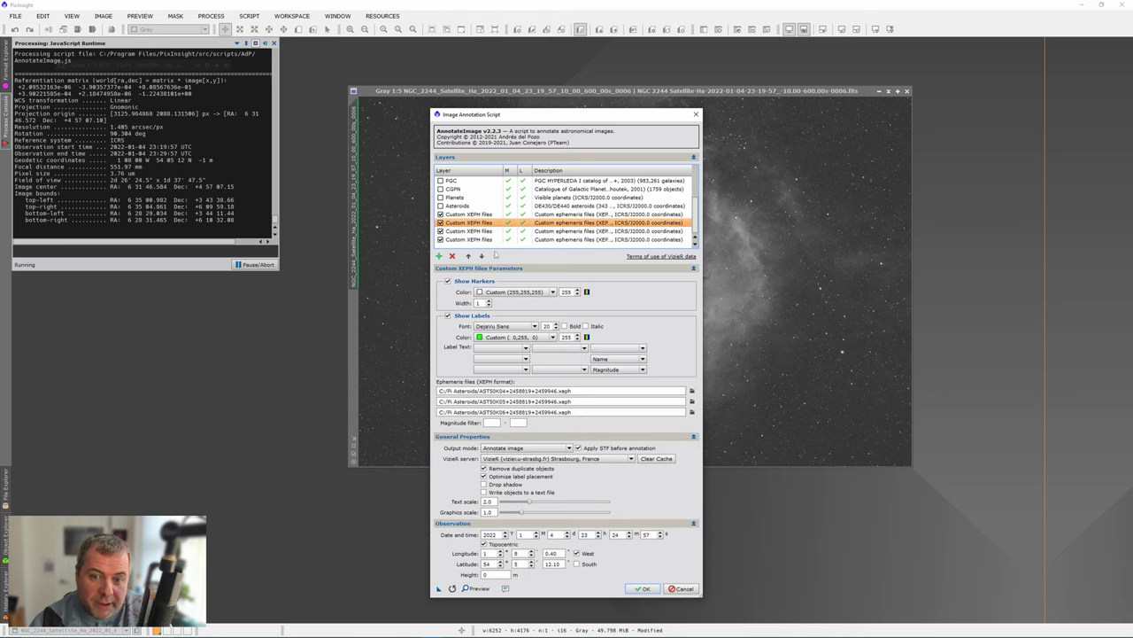
click(643, 588)
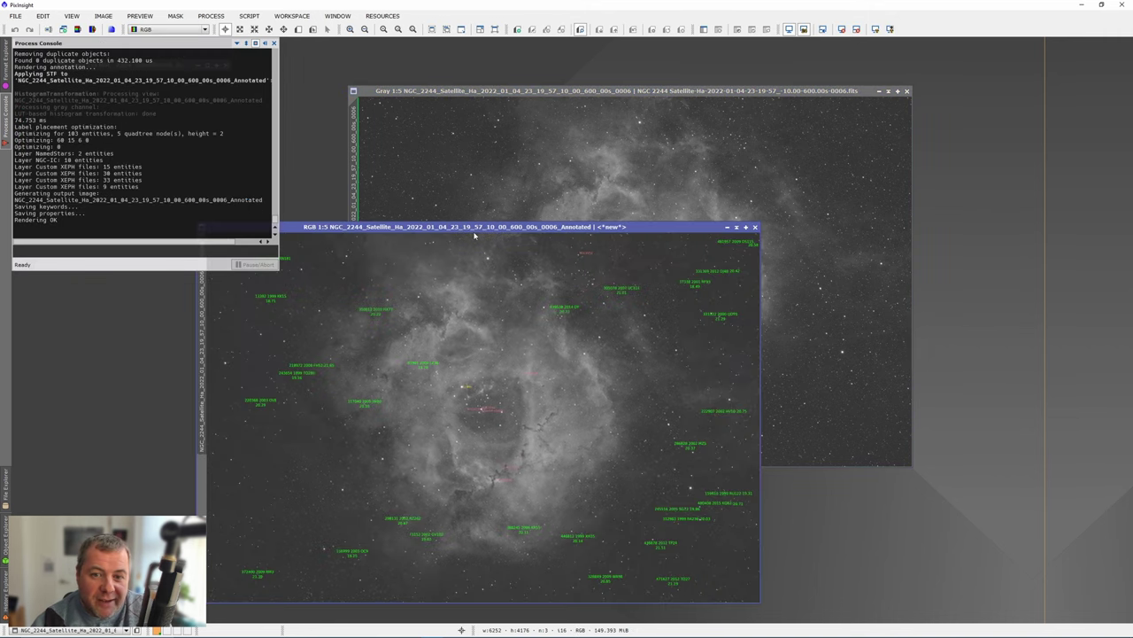
Move the annotated 0006 window up and zoom in to read labels like 1999 KK15
drag(475, 228, 577, 117)
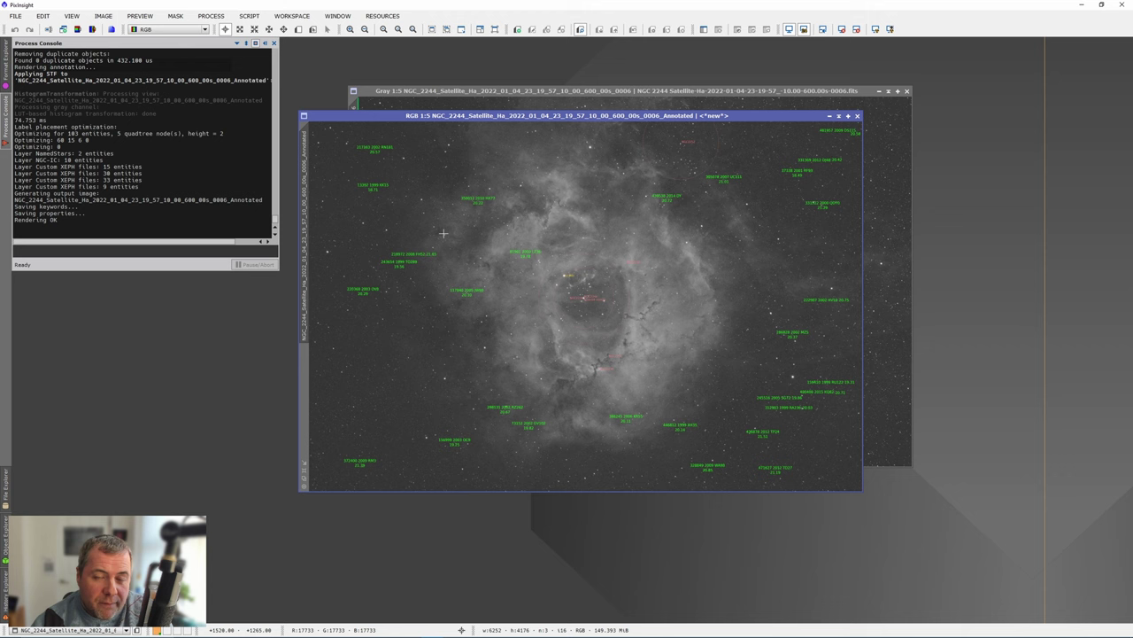
scroll(442, 233, up, 4)
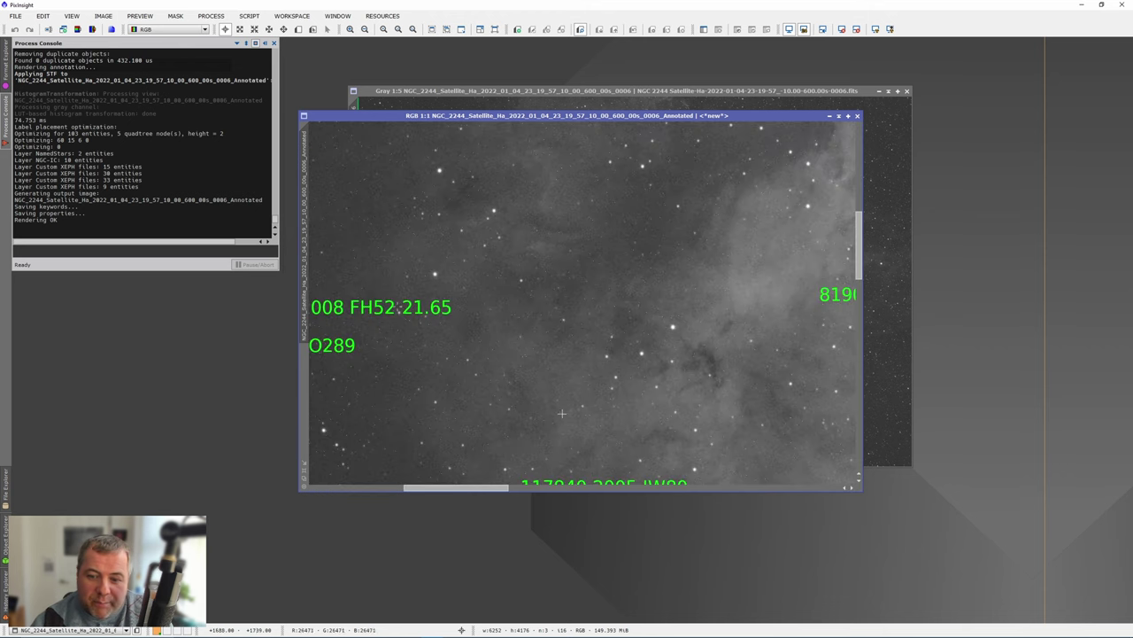
drag(500, 487, 446, 487)
scroll(547, 359, up, 2)
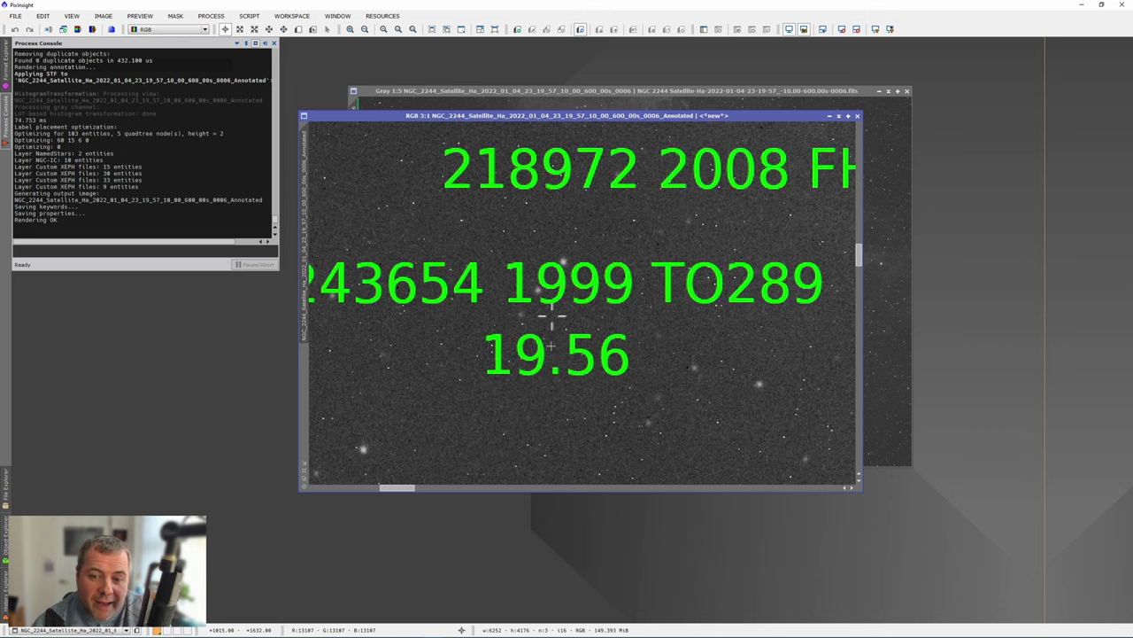
scroll(549, 349, down, 3)
scroll(549, 351, down, 1)
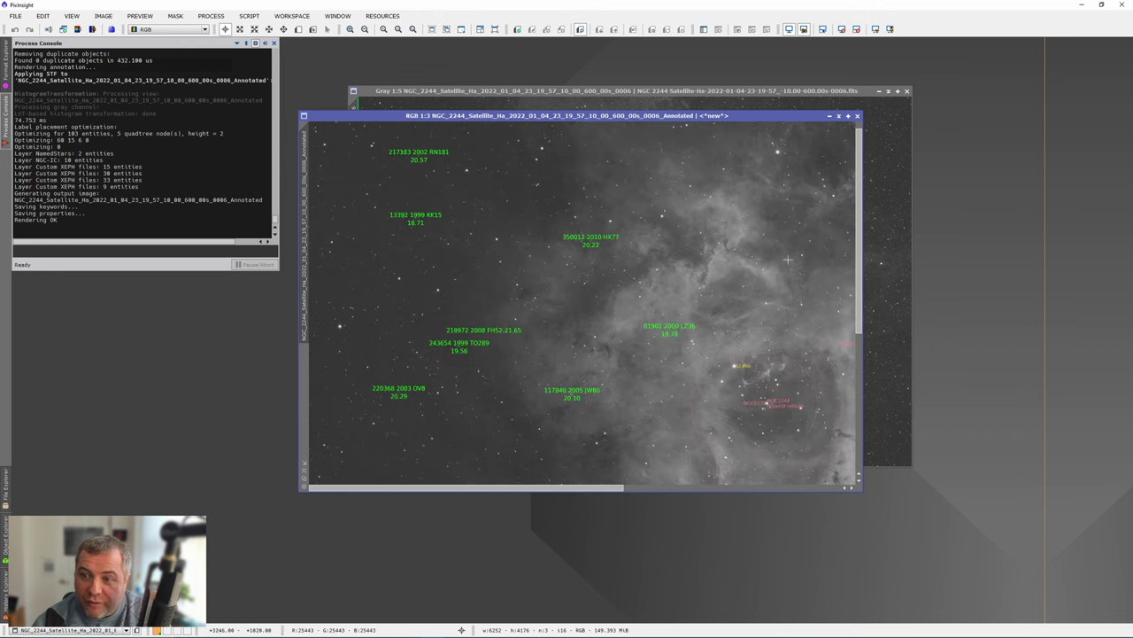
scroll(459, 235, up, 2)
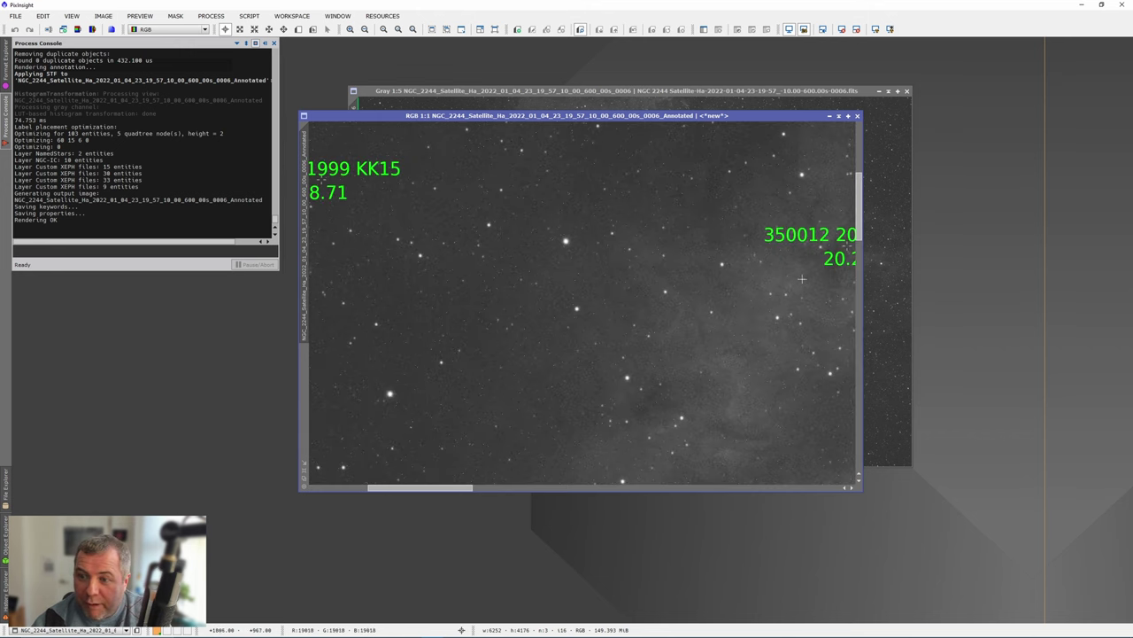
scroll(801, 279, up, 5)
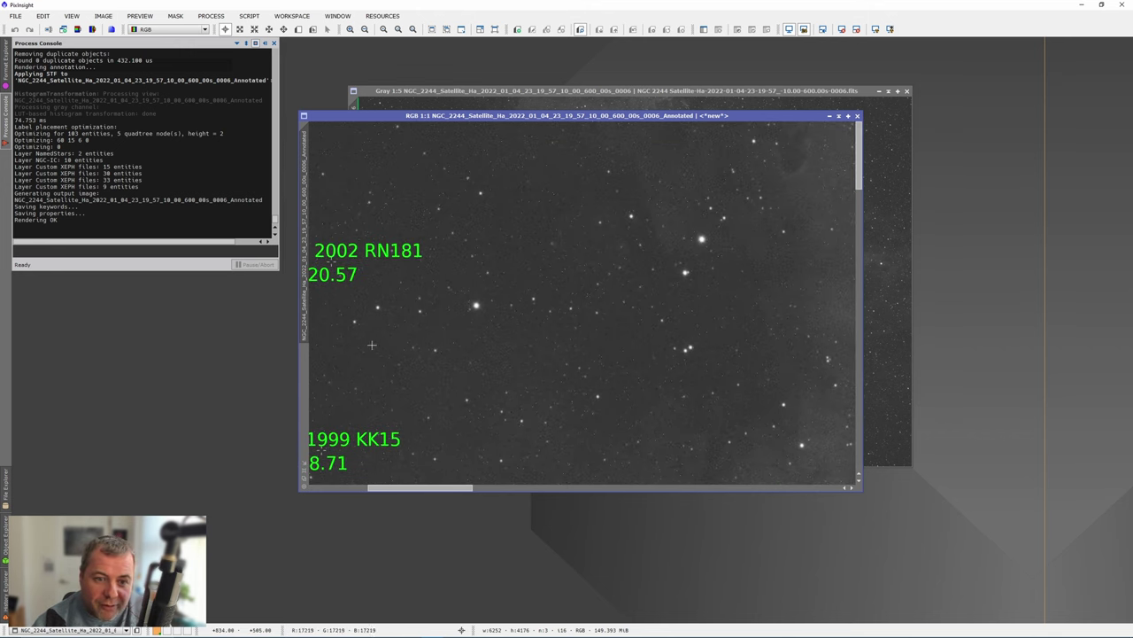
scroll(435, 352, down, 2)
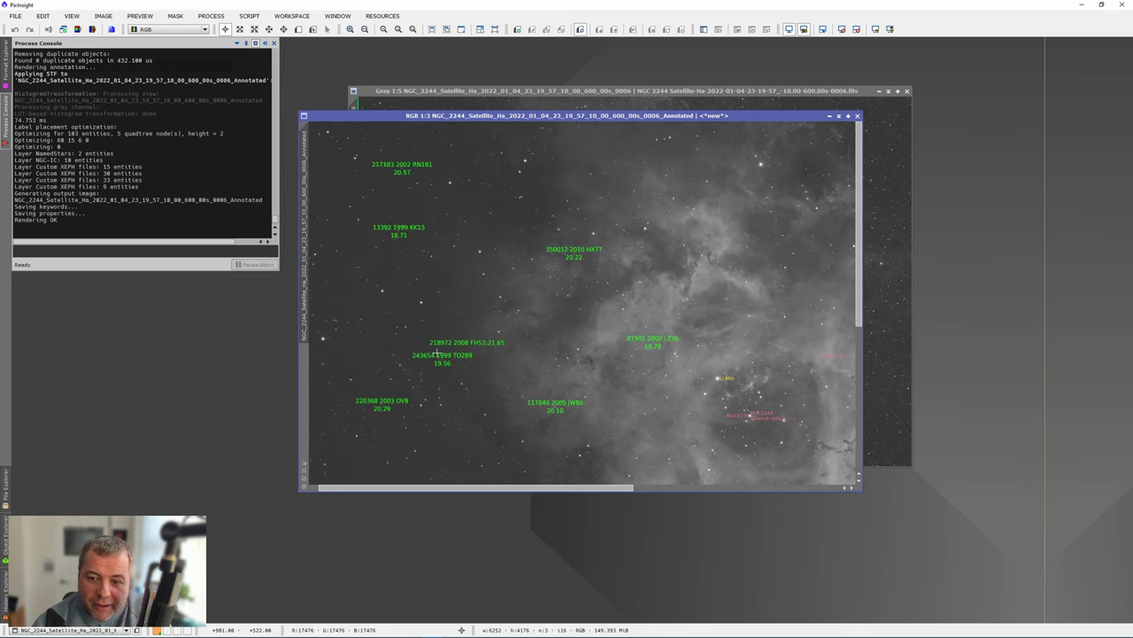
scroll(435, 355, down, 2)
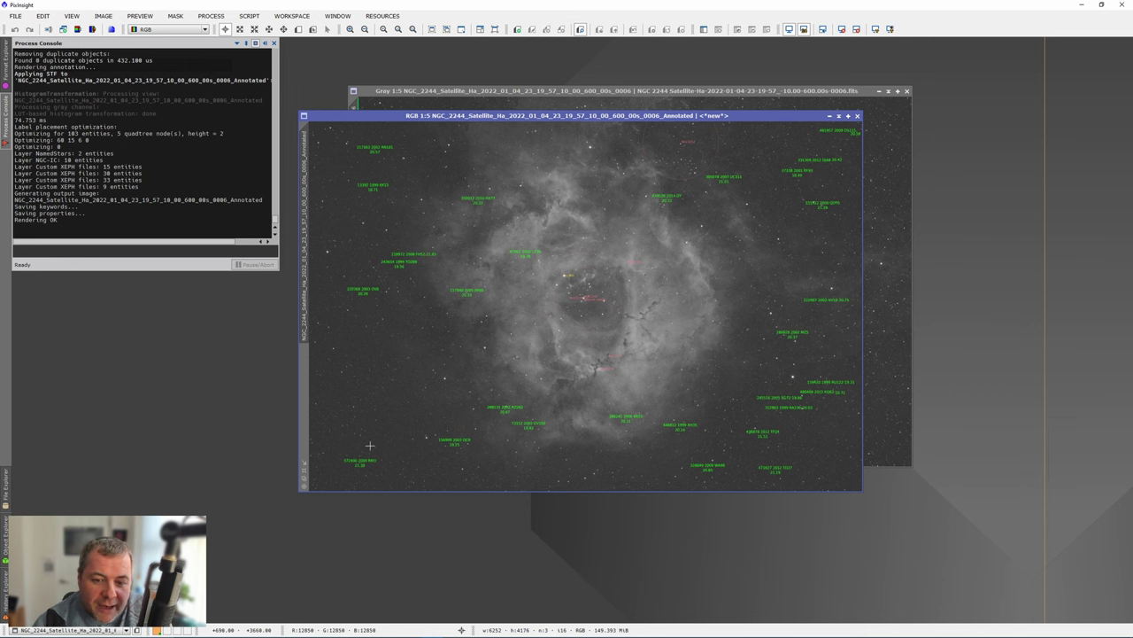
Zoom to 2:1 to inspect a label, then close the annotated 0006 image and its original
scroll(370, 445, up, 5)
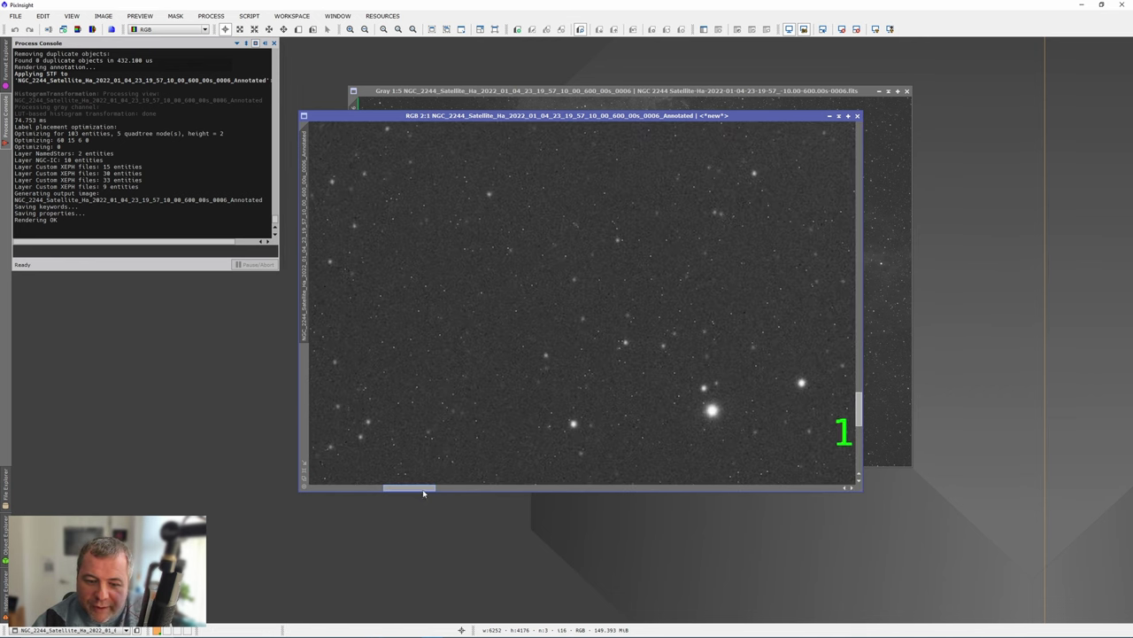
drag(424, 490, 479, 490)
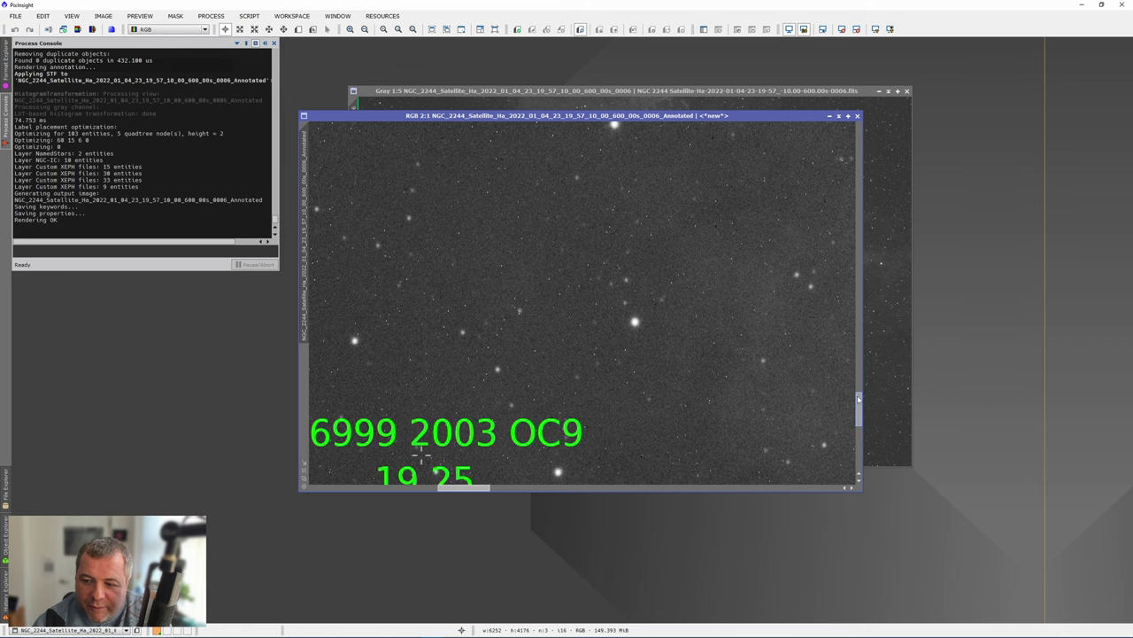
drag(858, 398, 858, 410)
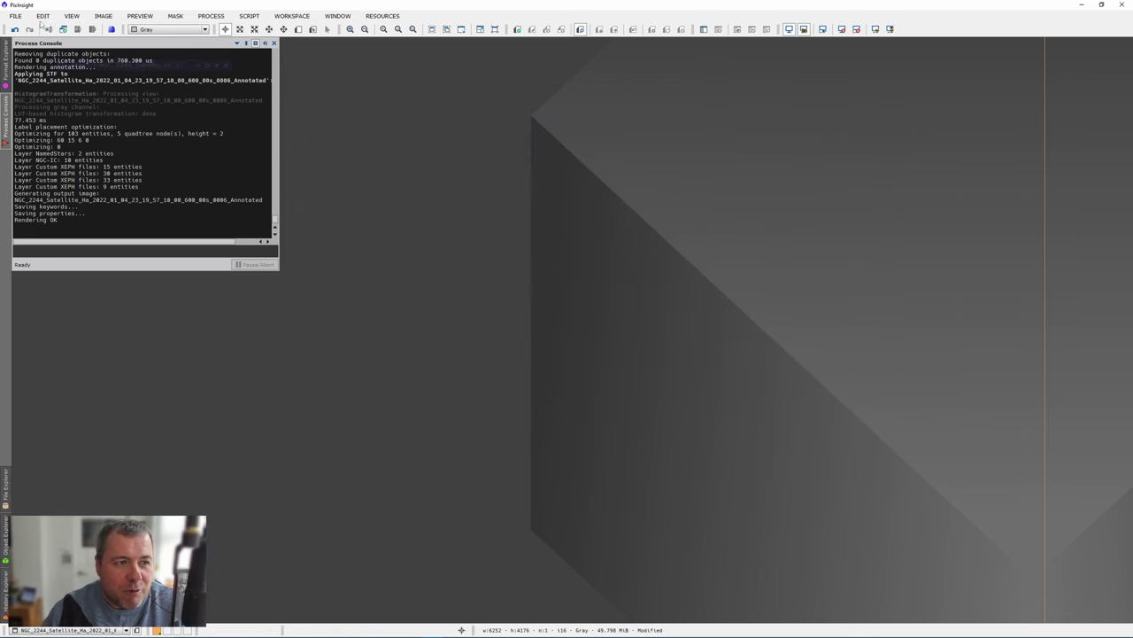
Open L_2020-04-22_00-53-08_M66_Bin1x1_400s from T:\ZWO ASI071MC\2020\2020-04-21 - Leo Triplet
click(15, 15)
click(27, 31)
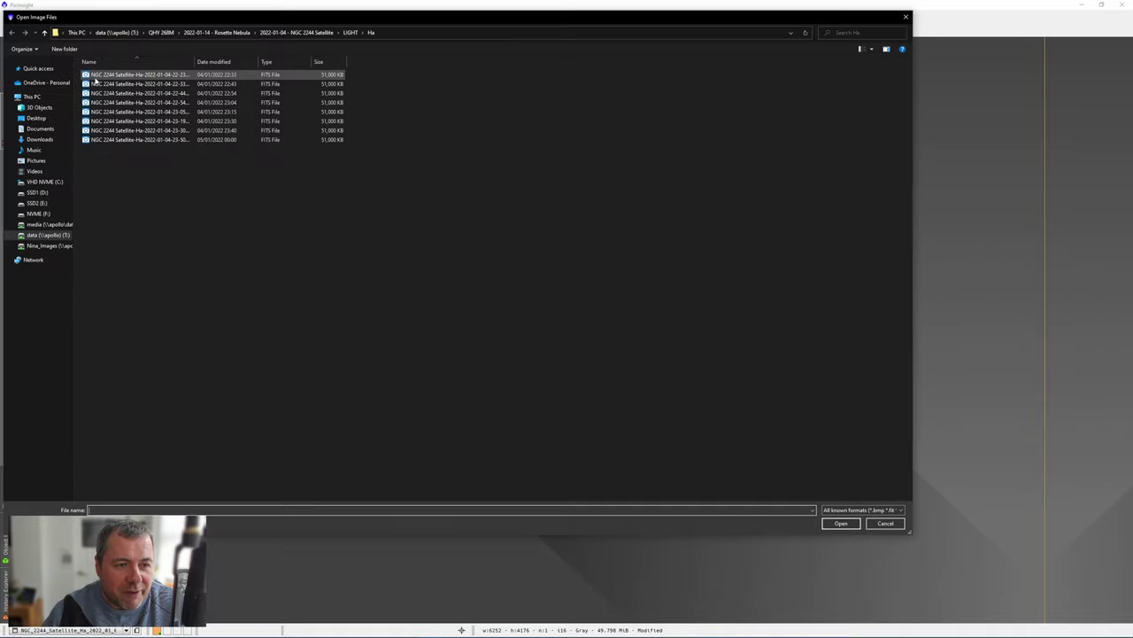
click(127, 33)
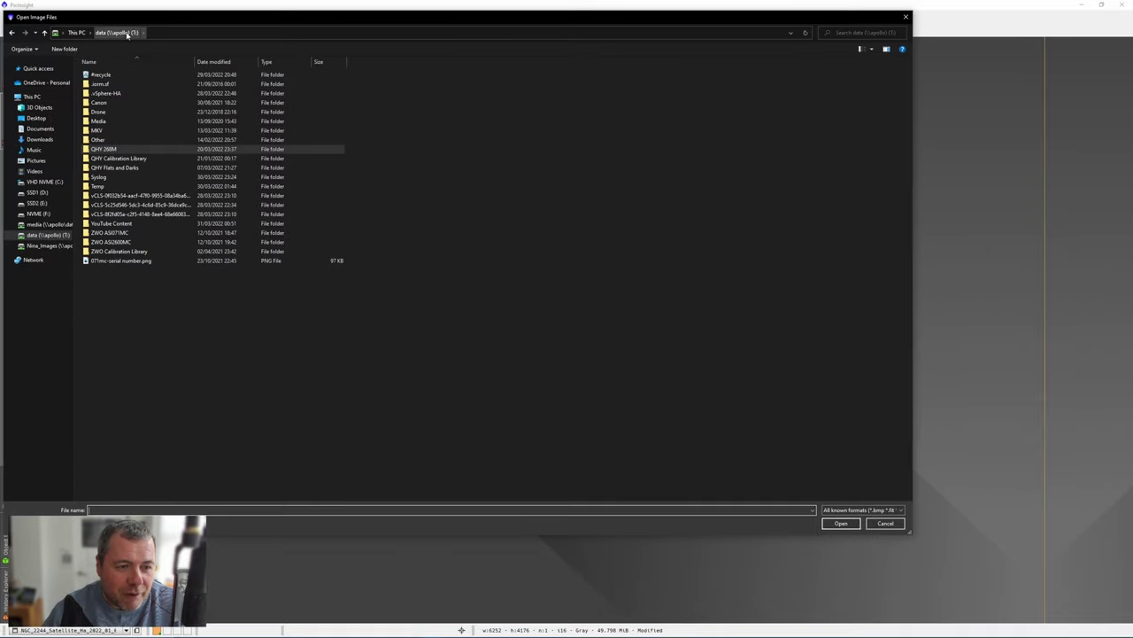
double_click(111, 232)
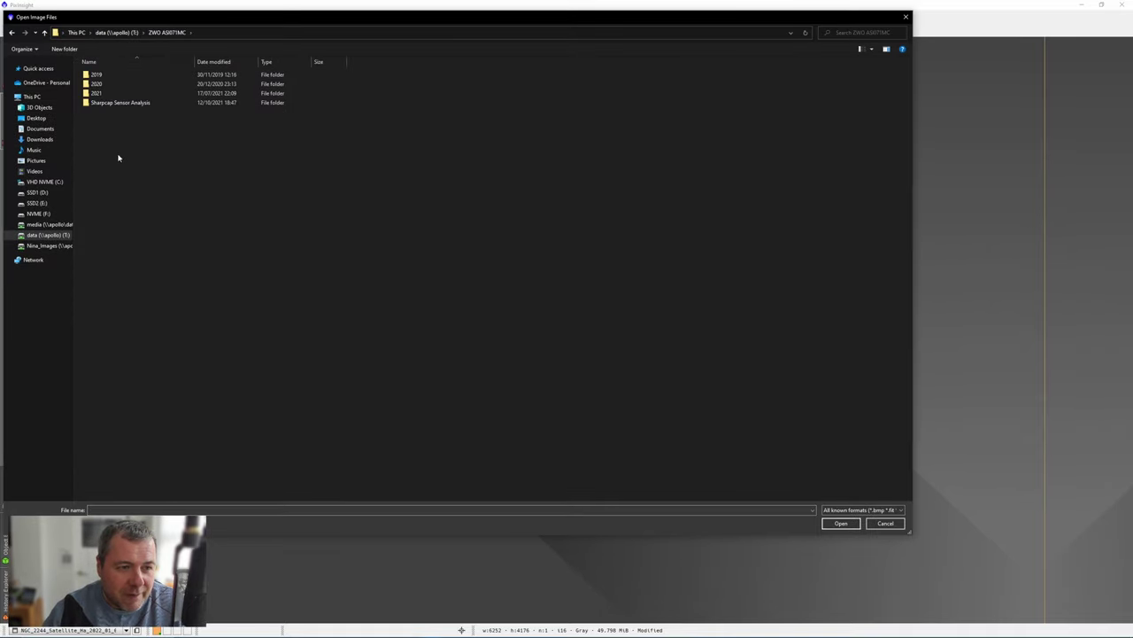
double_click(98, 84)
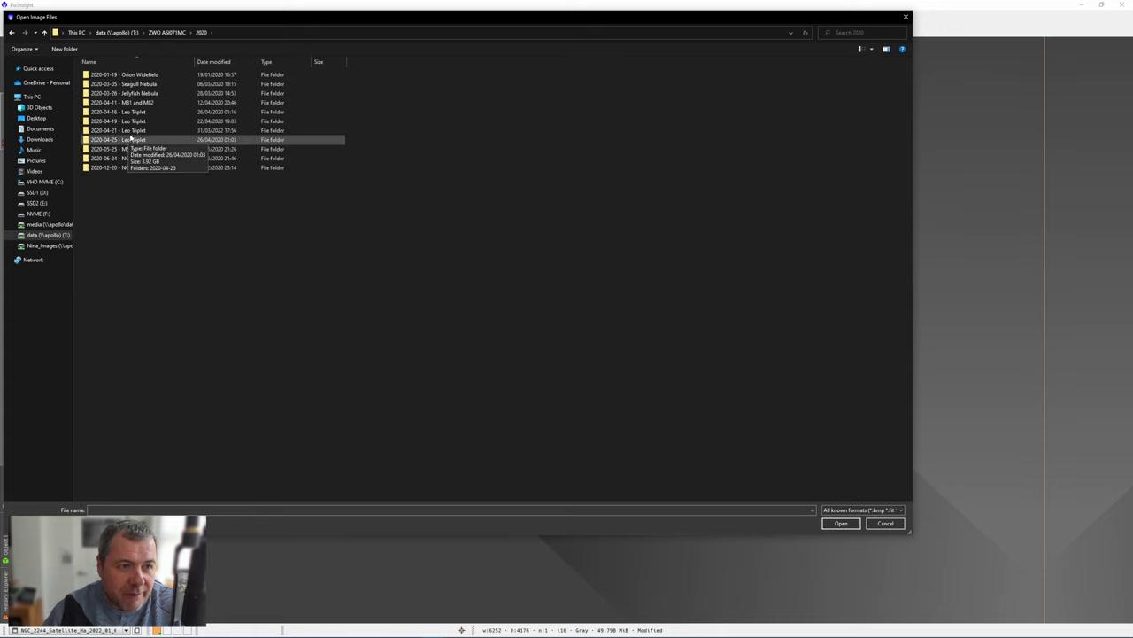
double_click(132, 131)
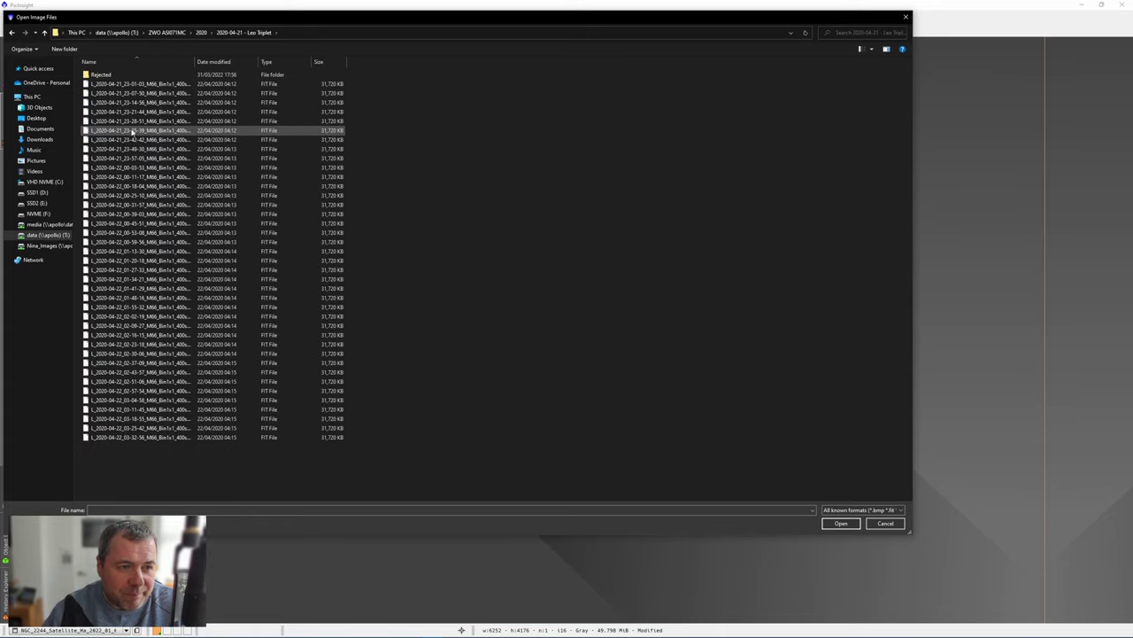
click(142, 232)
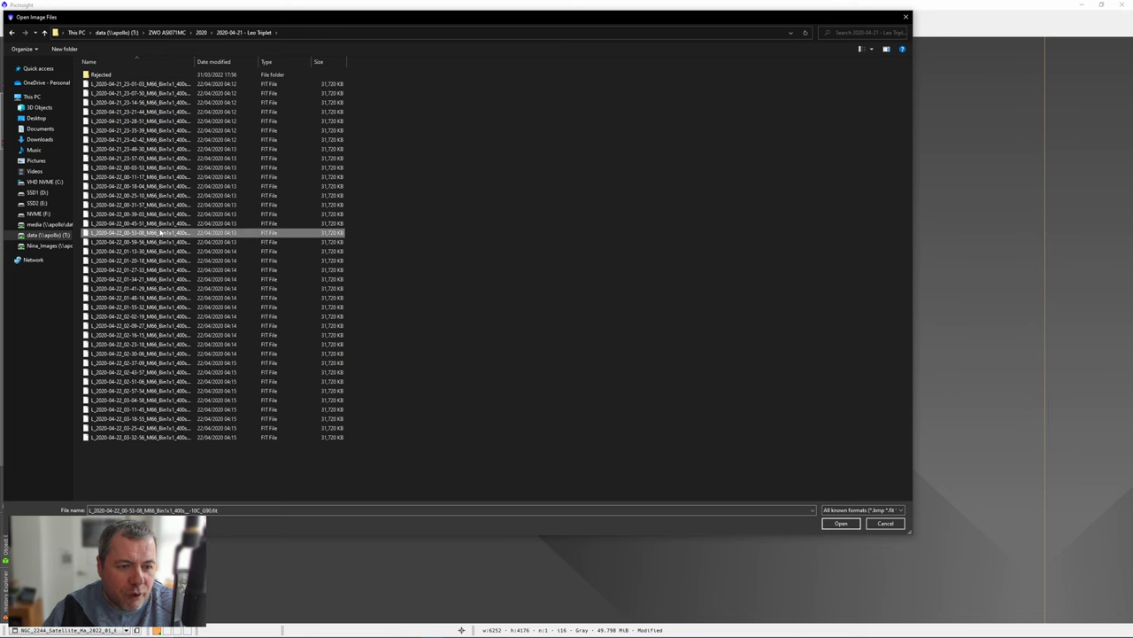
click(841, 523)
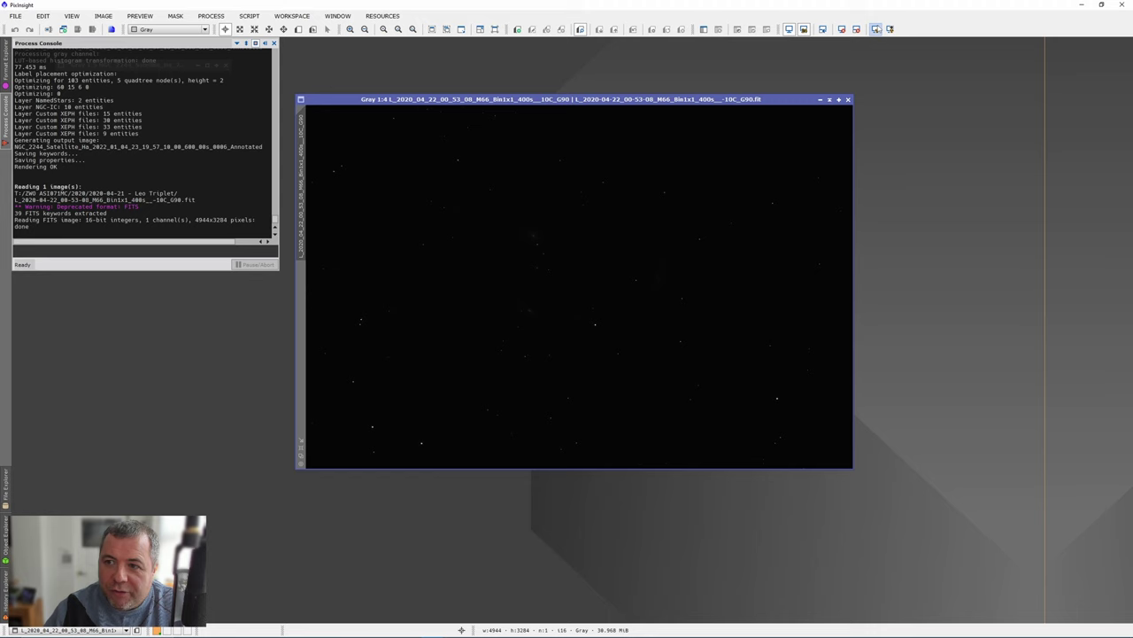
Auto-stretch the Leo Triplet frame and plate-solve it with default ImageSolver parameters (1.782 arcsec/px)
click(876, 29)
drag(512, 100, 500, 77)
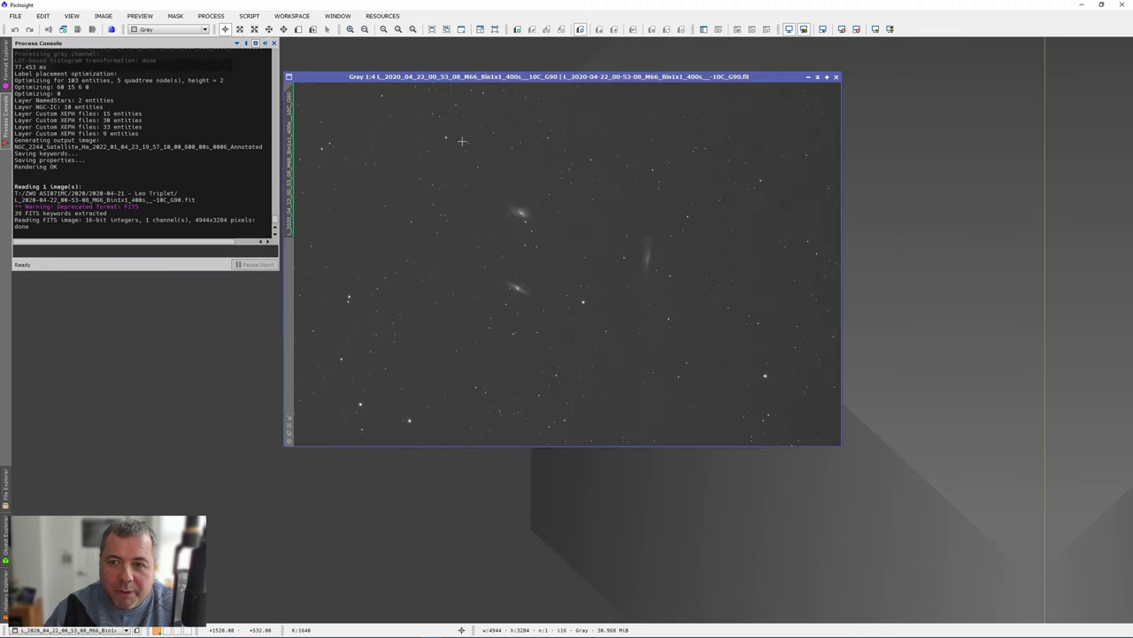
click(250, 16)
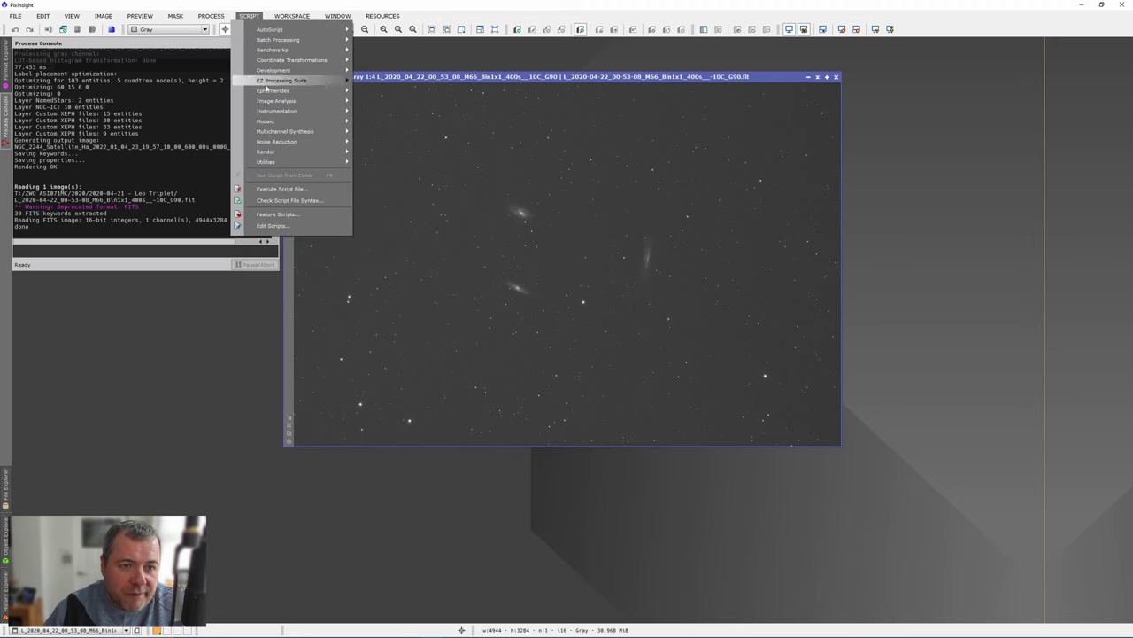
mouse_move(301, 101)
click(394, 170)
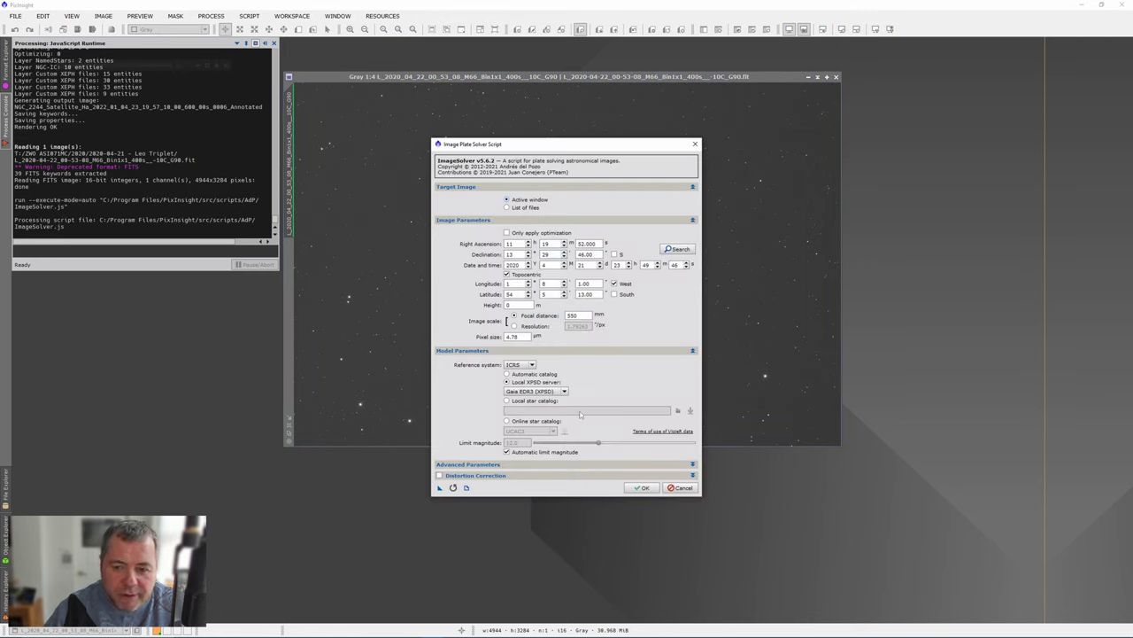
click(644, 488)
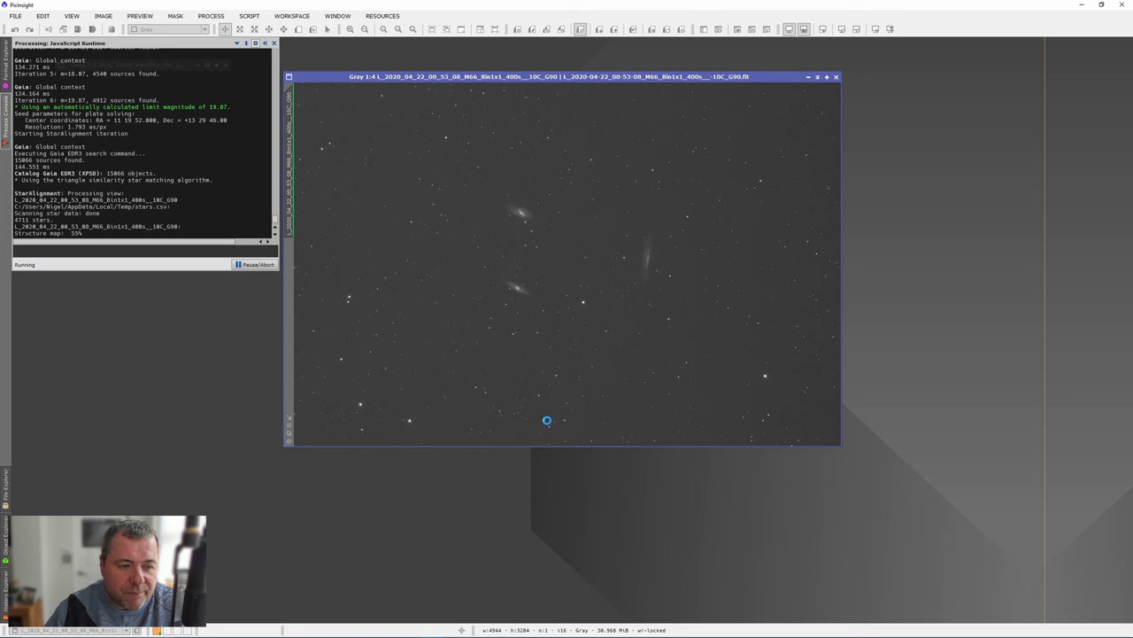
click(248, 16)
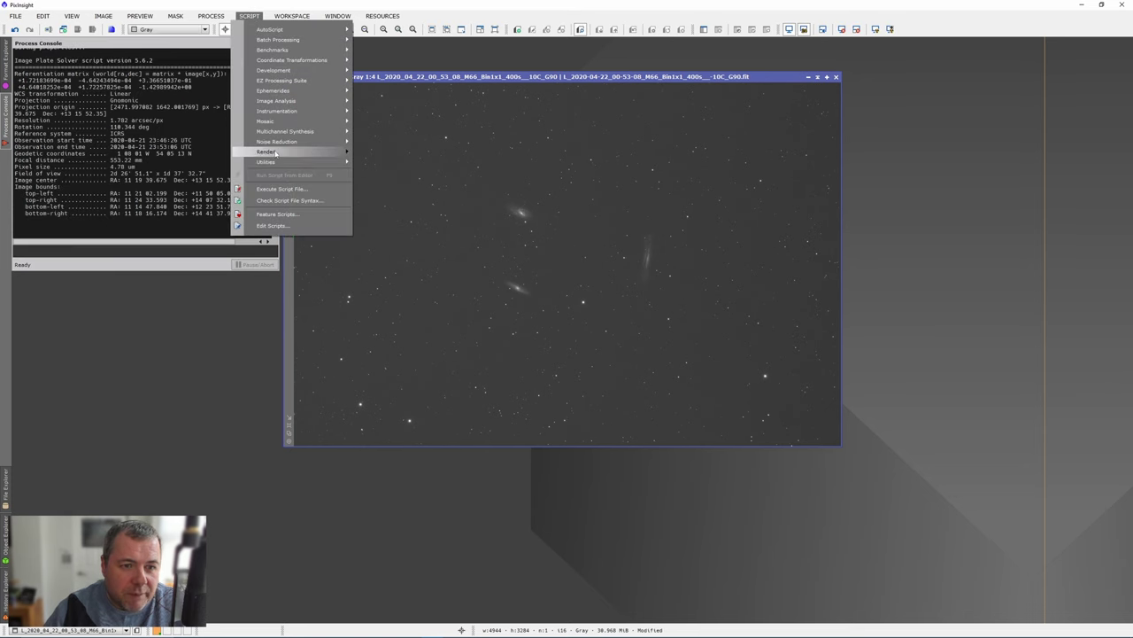
Run AnnotateImage with its current settings to render green asteroid labels with magnitudes
mouse_move(276, 153)
click(409, 165)
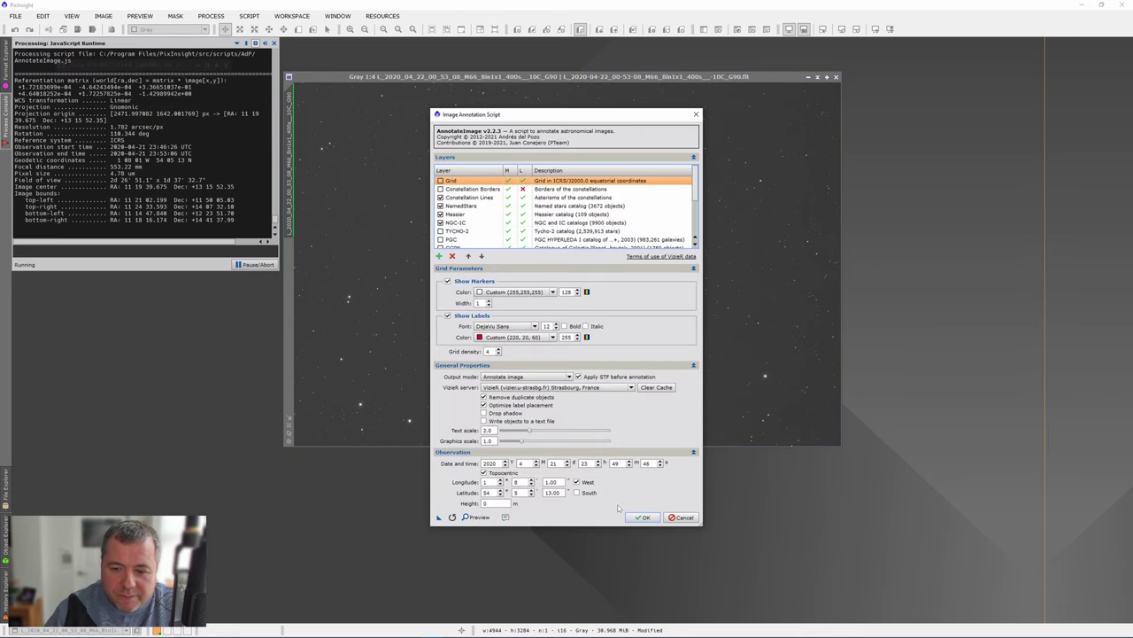
click(641, 517)
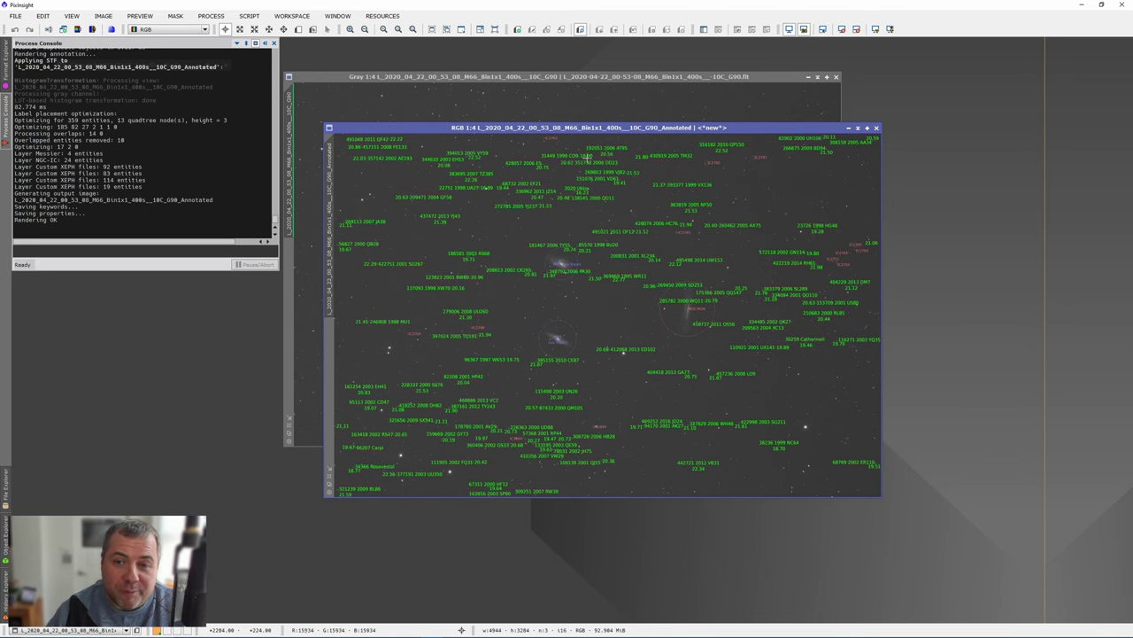
scroll(607, 182, up, 2)
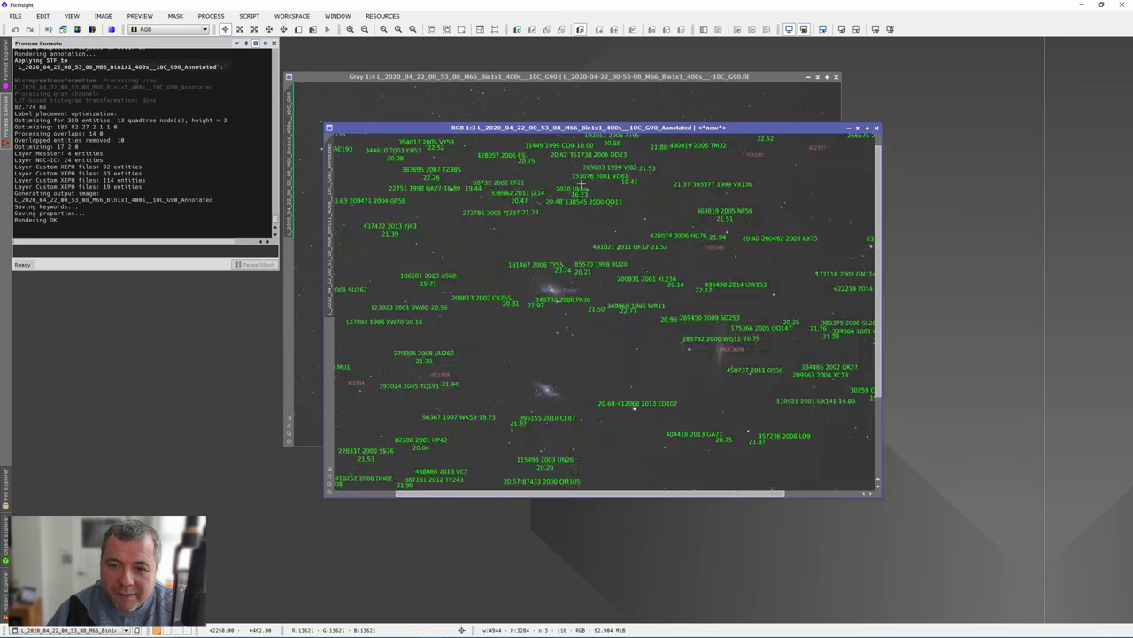
scroll(584, 191, up, 1)
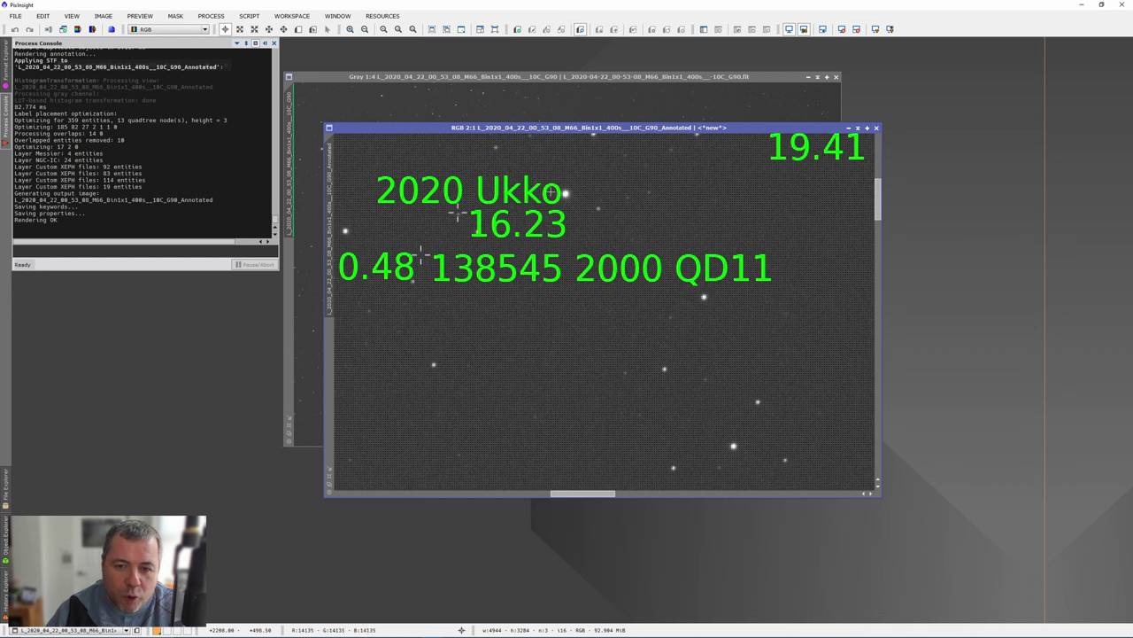
scroll(502, 273, down, 3)
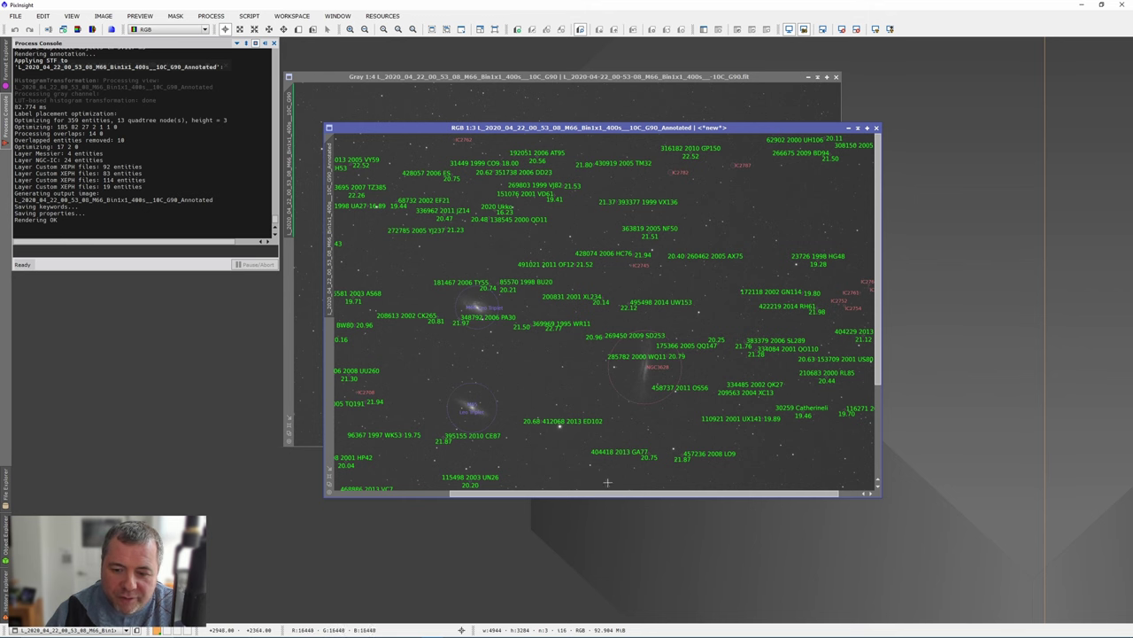
drag(607, 493, 525, 494)
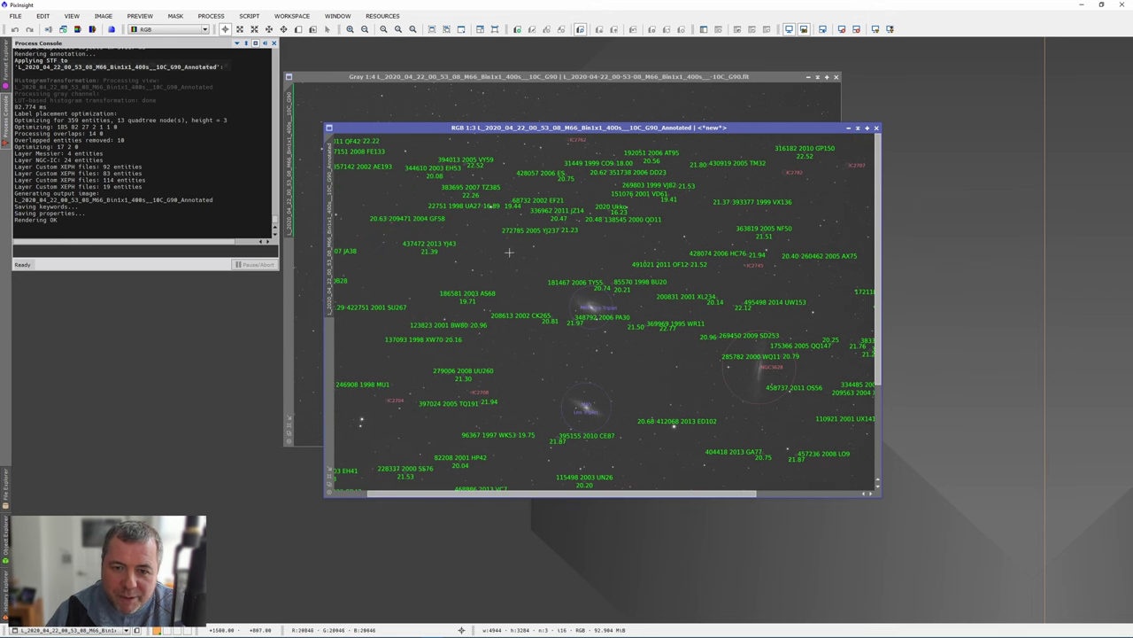
scroll(489, 217, up, 3)
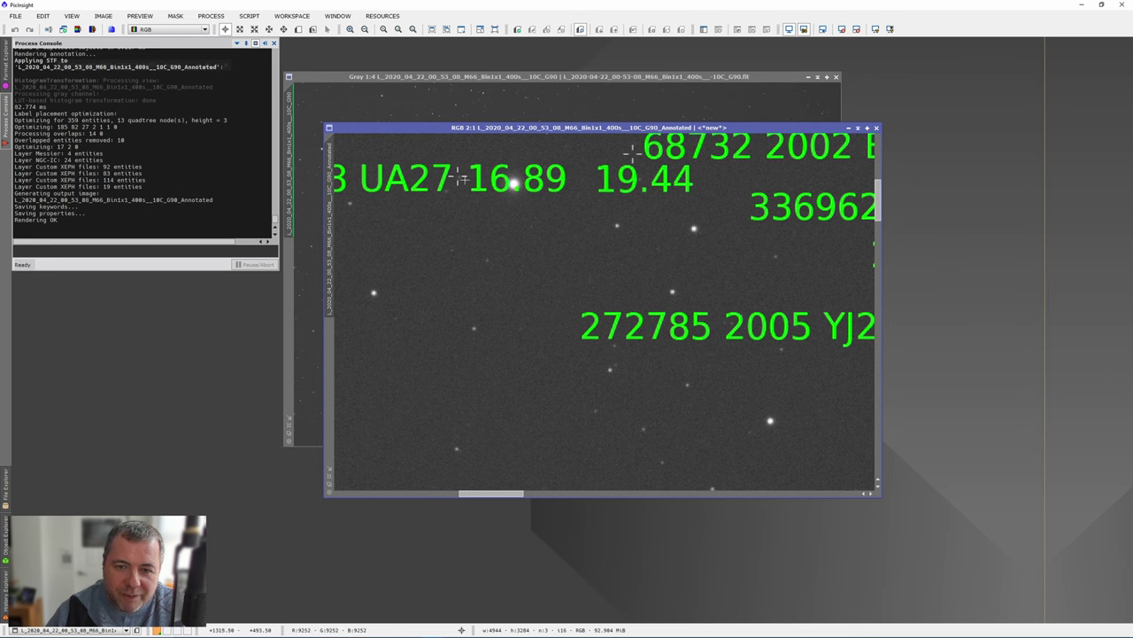
scroll(510, 210, down, 6)
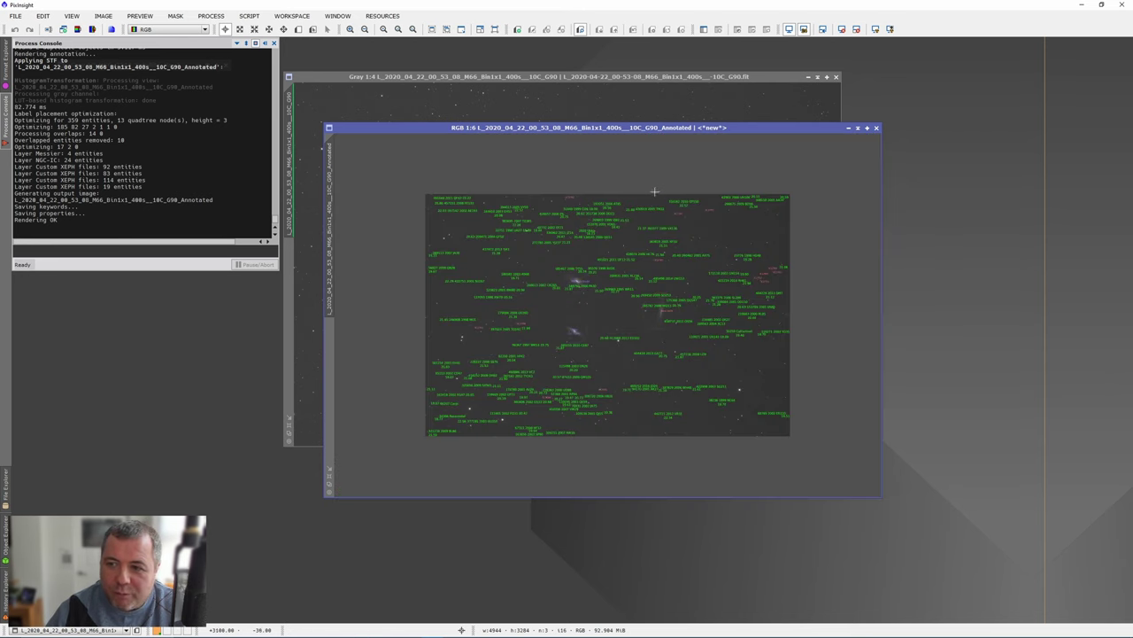
Close the crowded annotated image and start a new AnnotateImage run
click(875, 128)
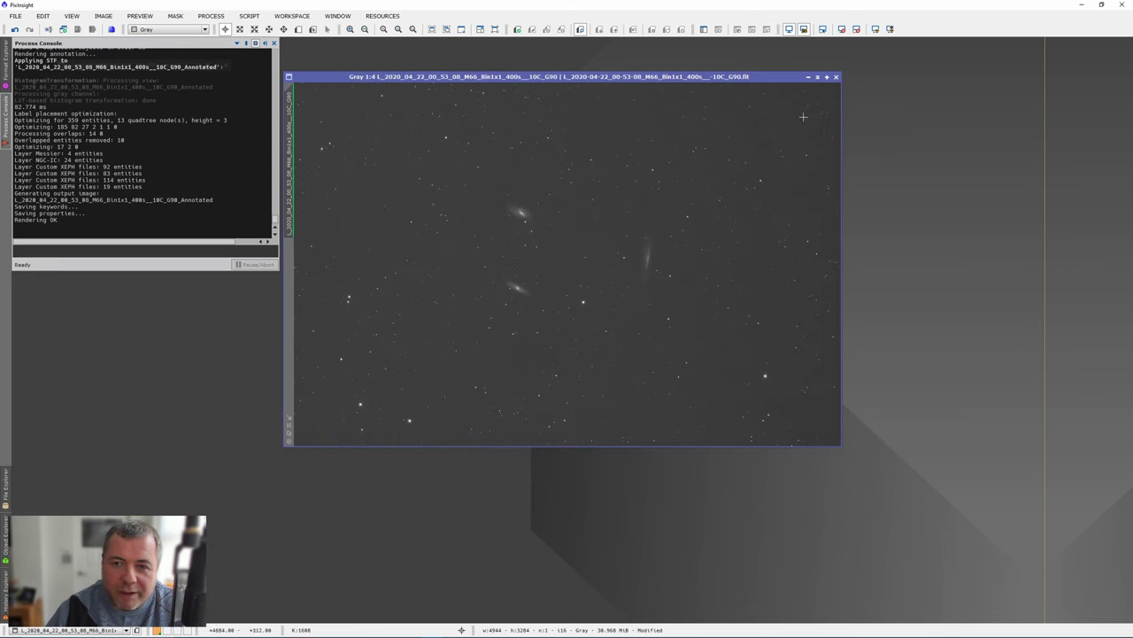
click(249, 16)
mouse_move(277, 153)
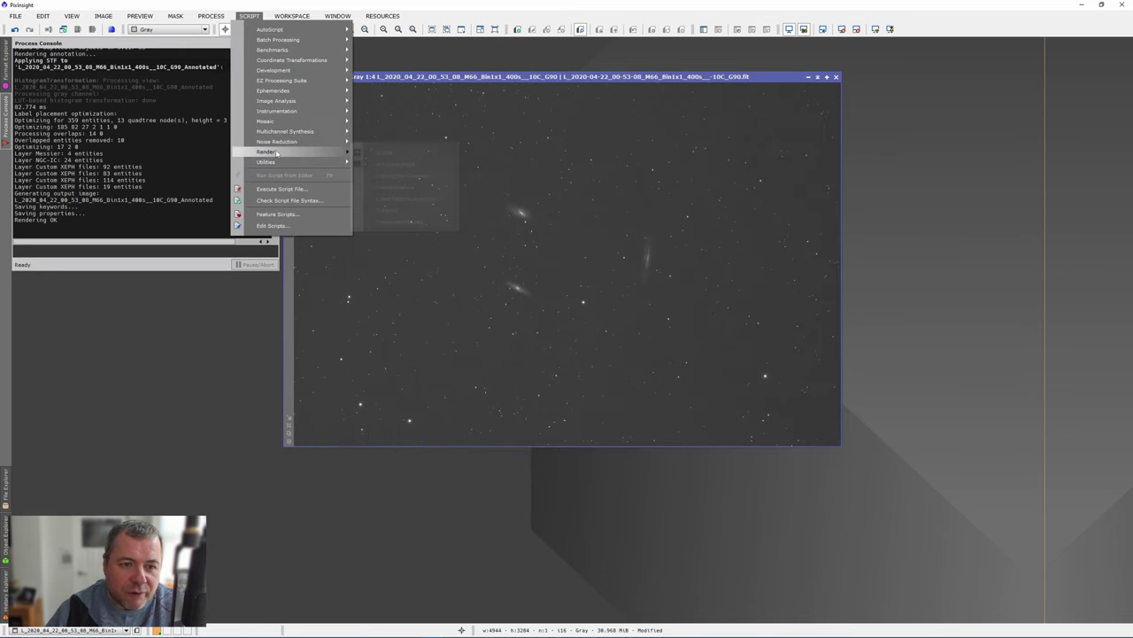
click(402, 166)
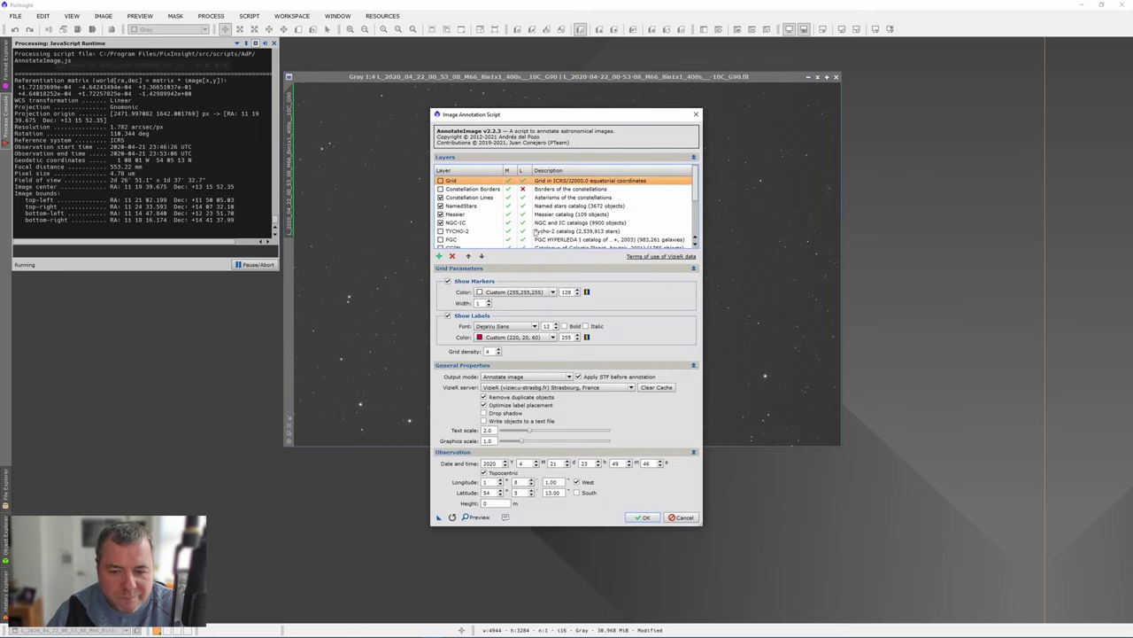
Limit all four Custom XEPH layers to magnitudes 1–17 and render, leaving 2020 Ukko and 1998 UA27
scroll(486, 222, down, 2)
click(483, 215)
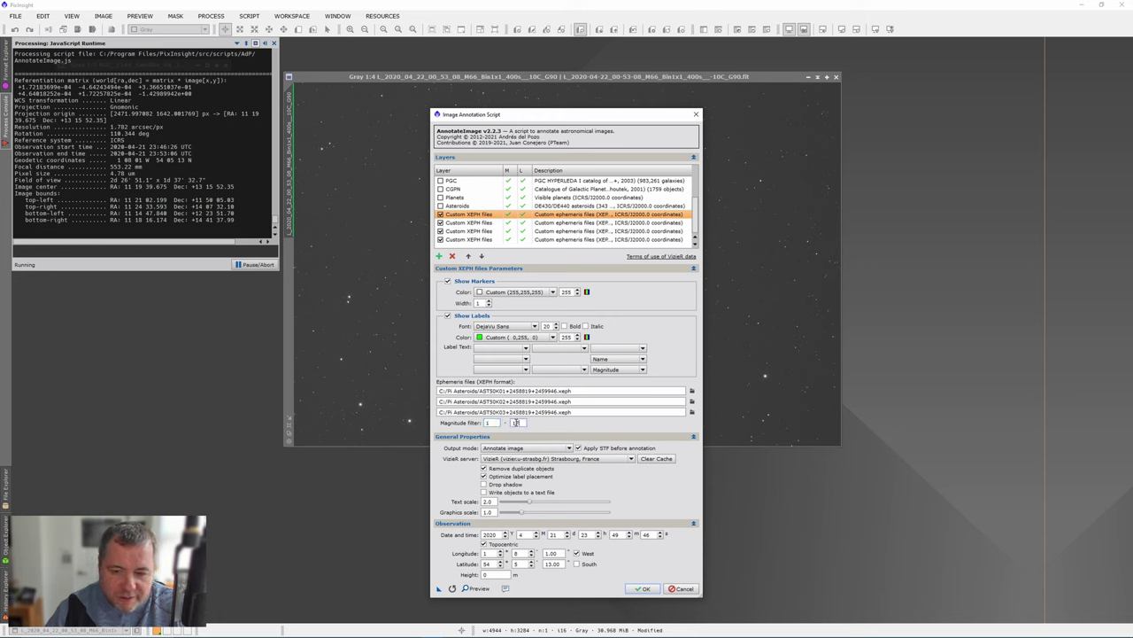
click(468, 224)
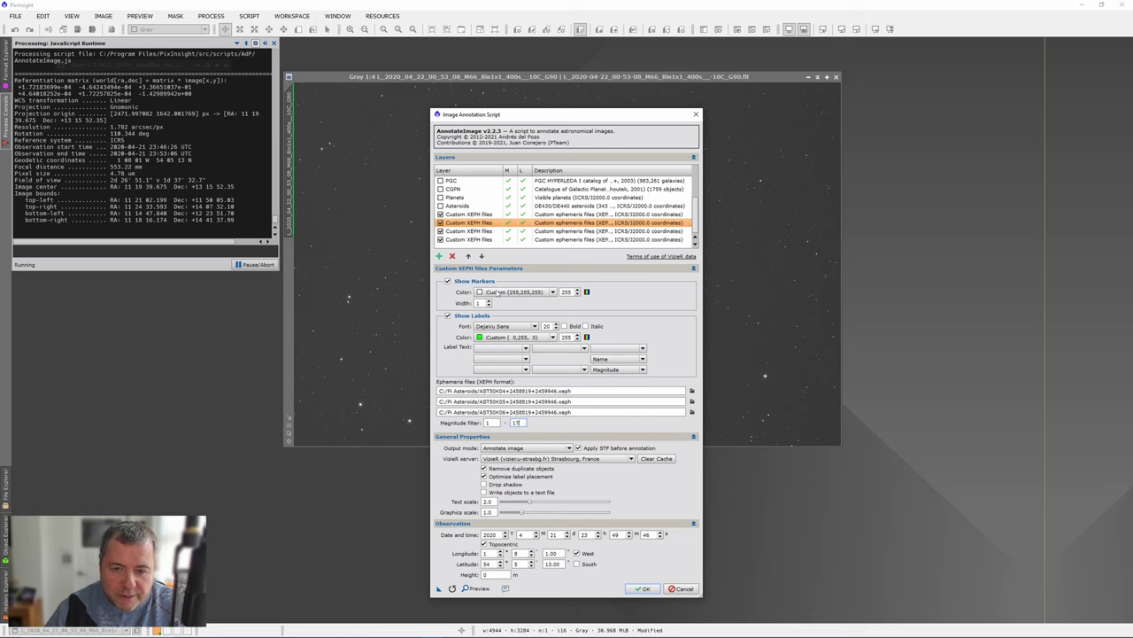
click(476, 232)
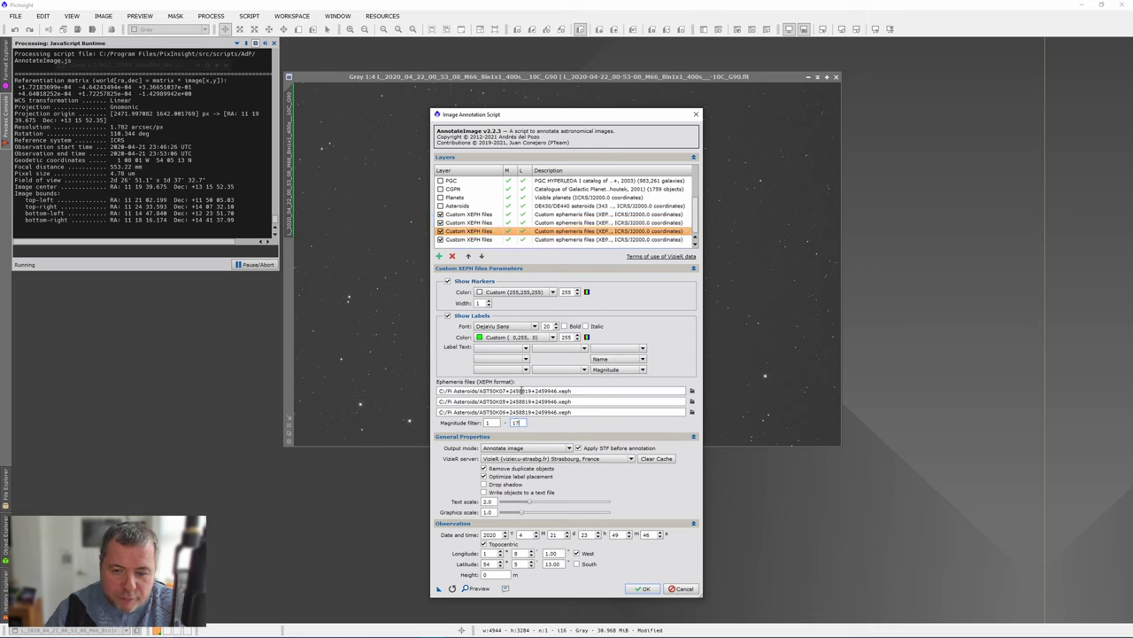
click(487, 240)
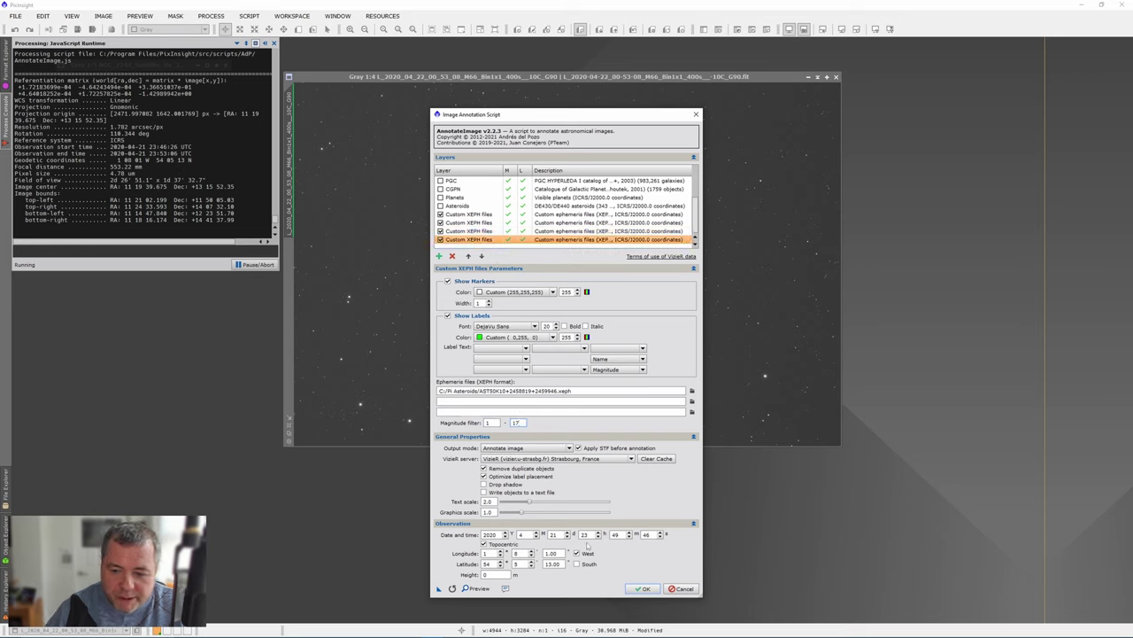
click(644, 589)
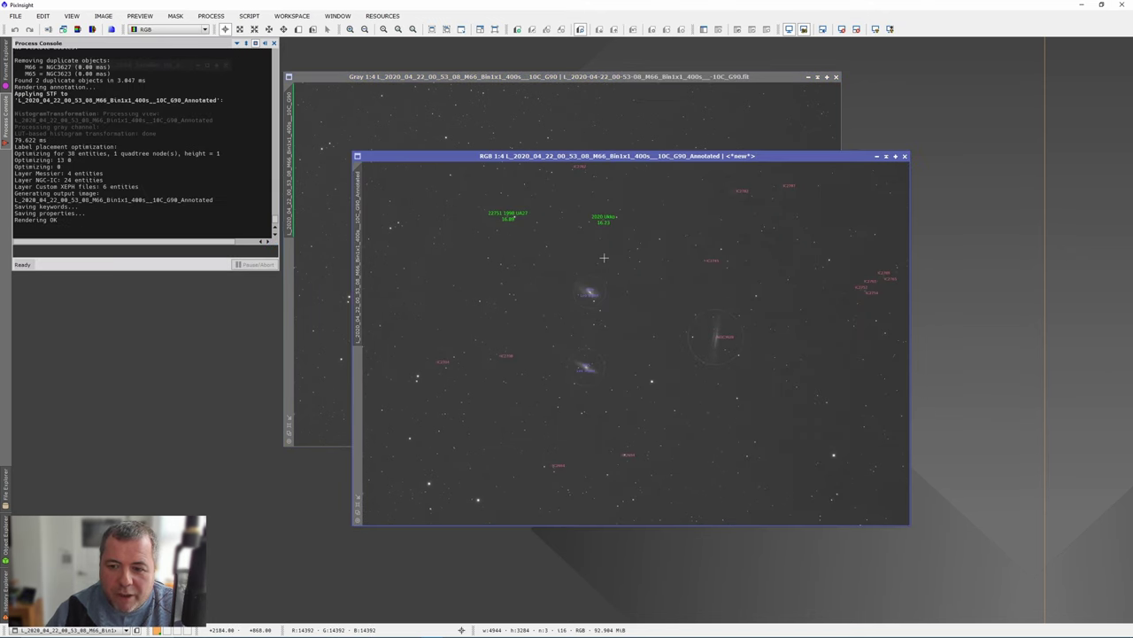
Zoom in to check the 2020 Ukko and 1998 UA27 labels, then shade the annotated window
scroll(573, 234, up, 2)
scroll(713, 290, up, 1)
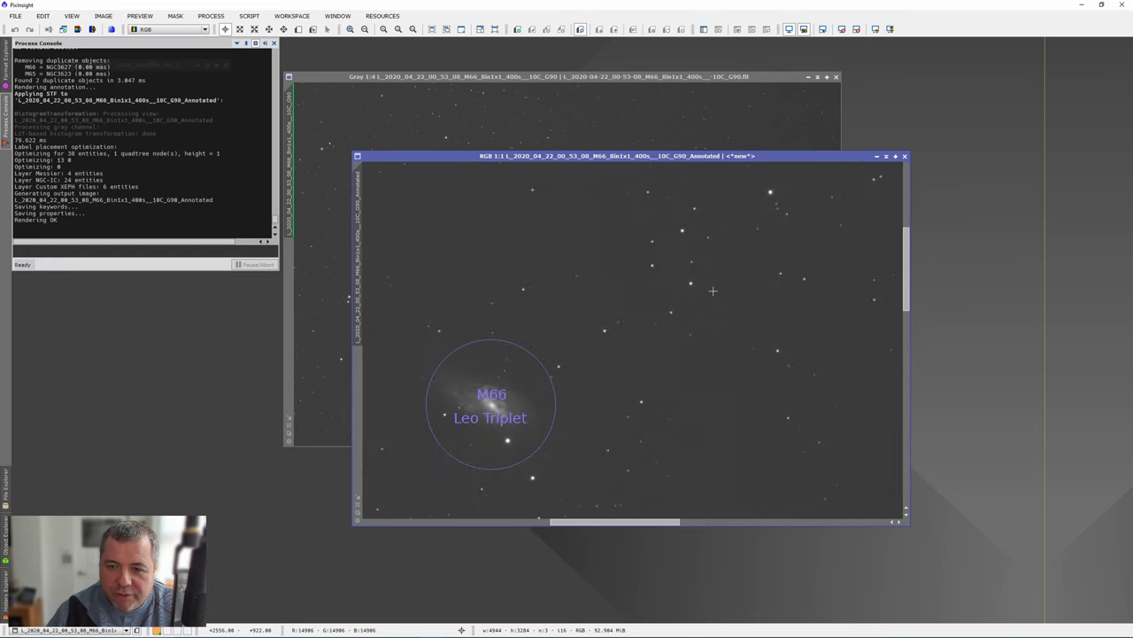
scroll(720, 296, down, 1)
scroll(685, 265, up, 2)
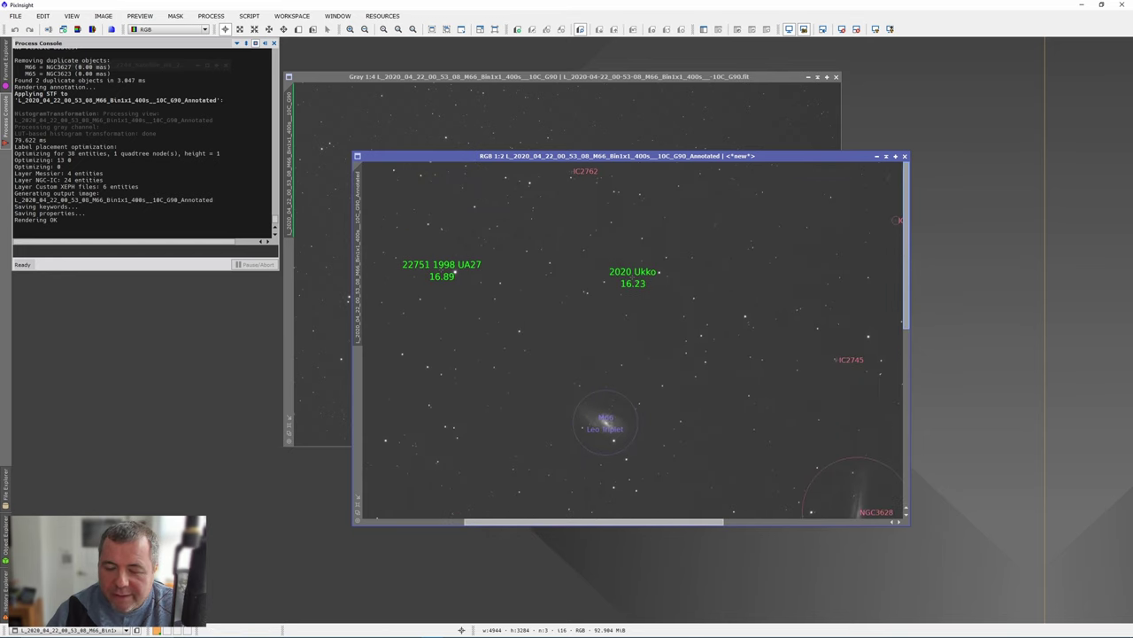
scroll(683, 264, up, 1)
scroll(581, 290, up, 1)
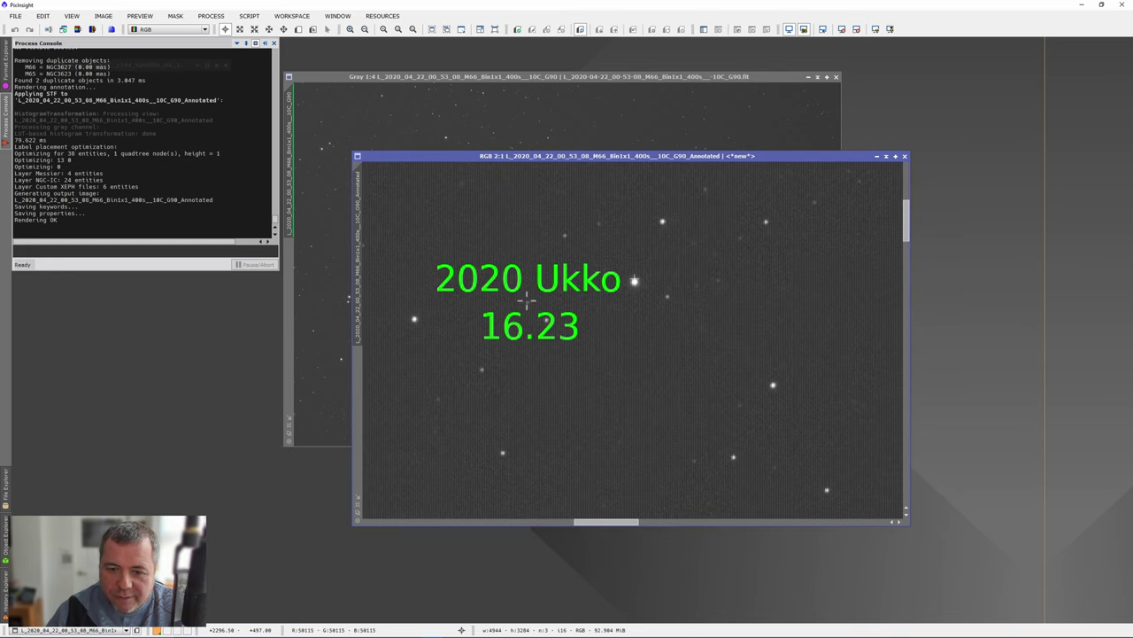
scroll(527, 301, down, 4)
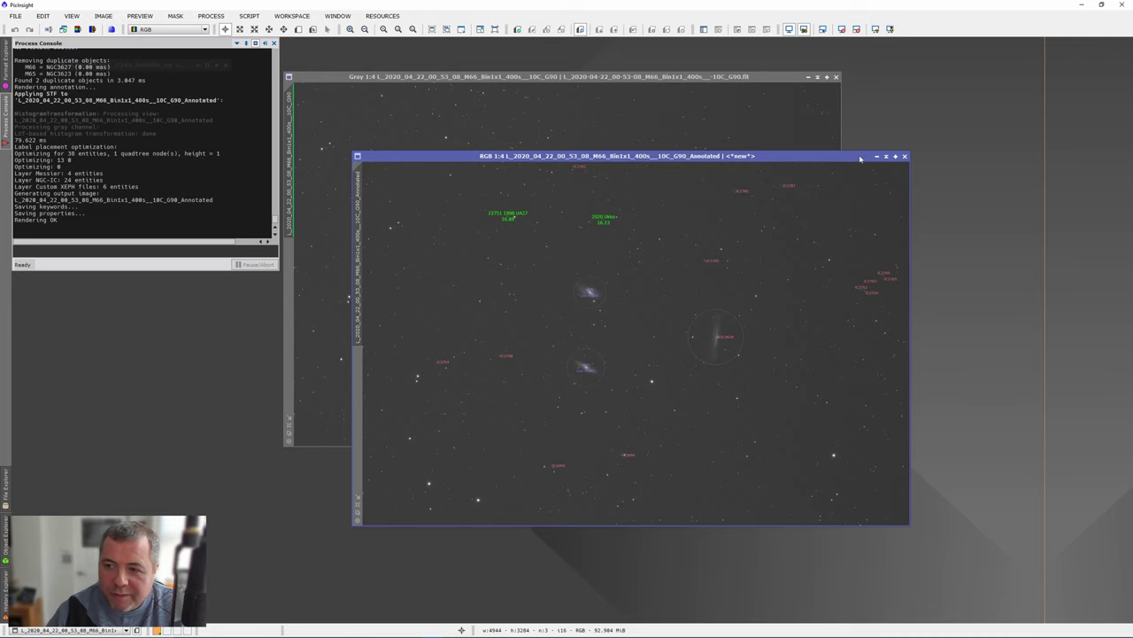
click(886, 157)
Shade the Gray frame, then load the M66 400 s frames into Blink and play the animation
click(817, 77)
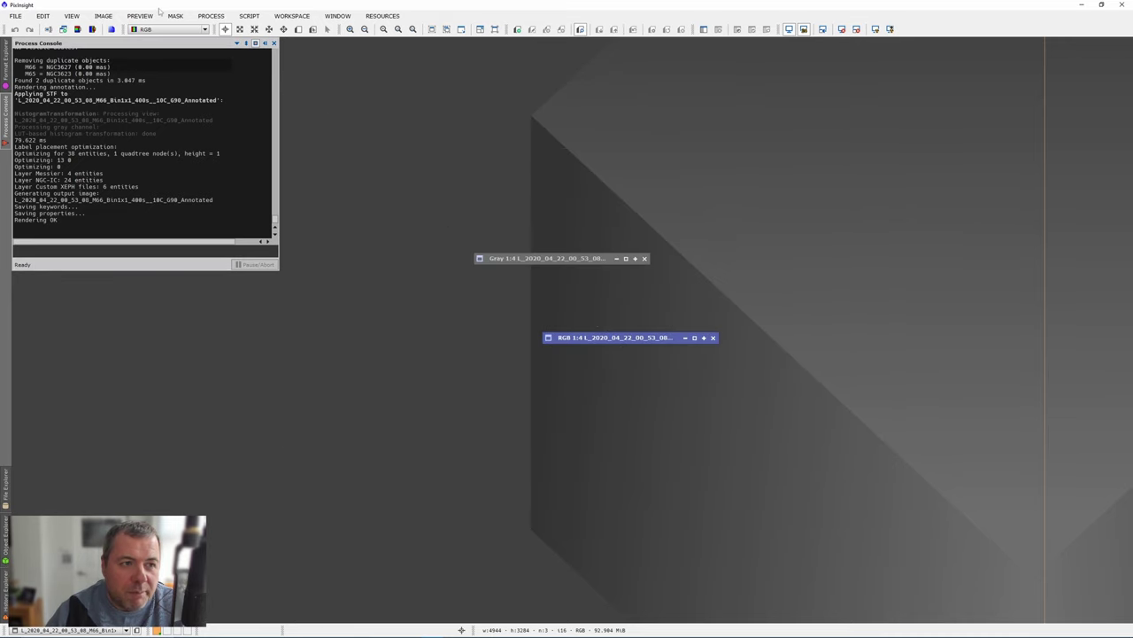
click(211, 16)
mouse_move(217, 29)
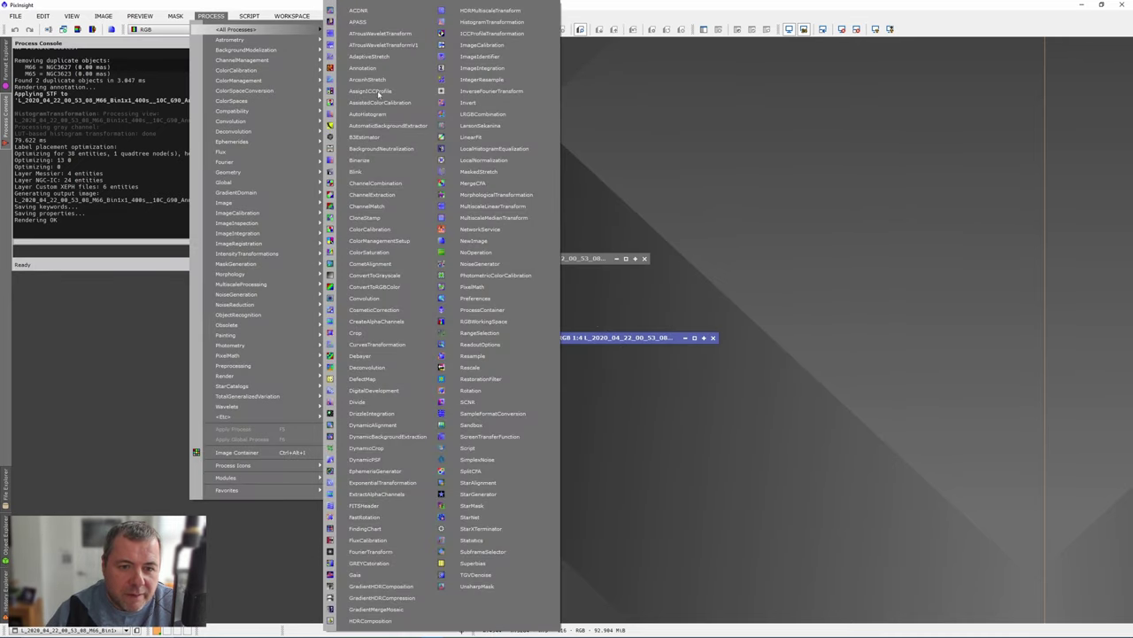
click(373, 171)
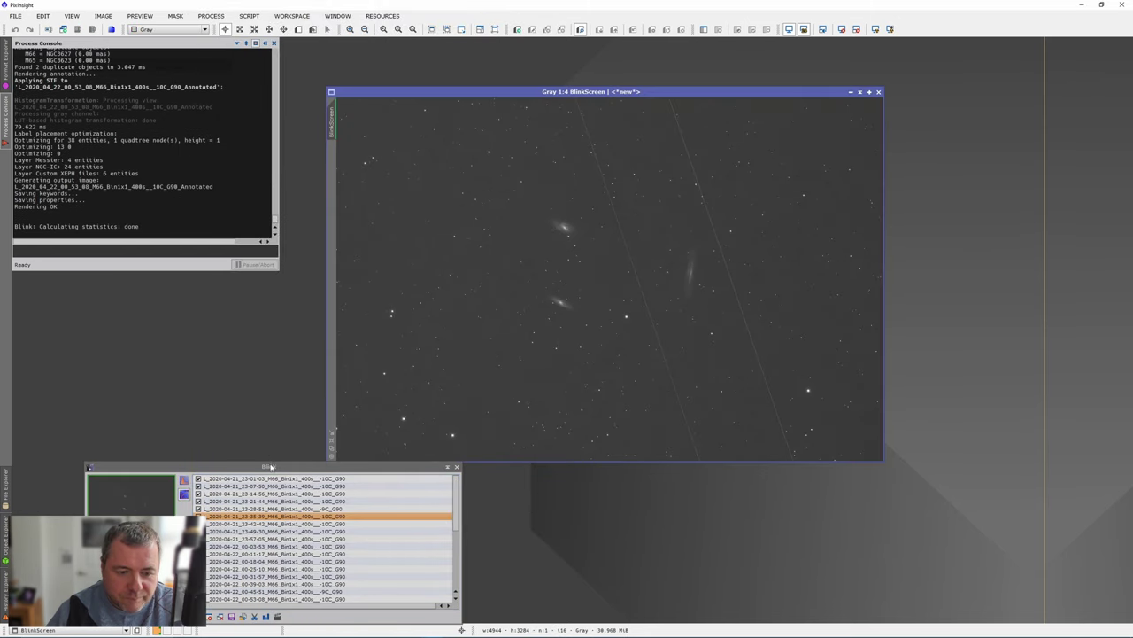
drag(270, 467, 233, 191)
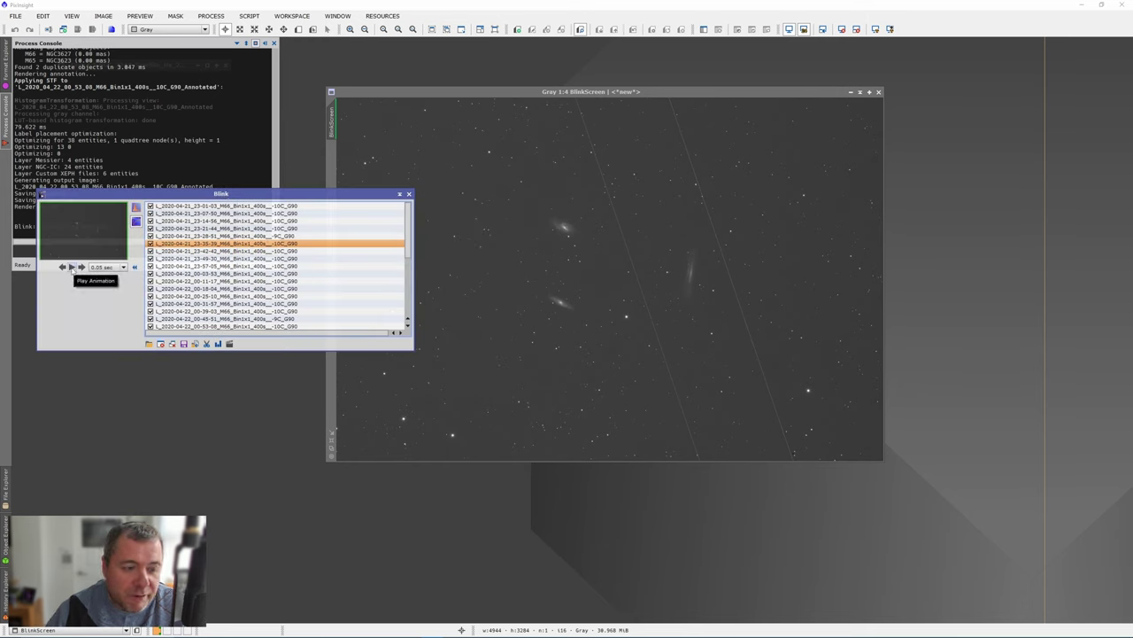
click(71, 267)
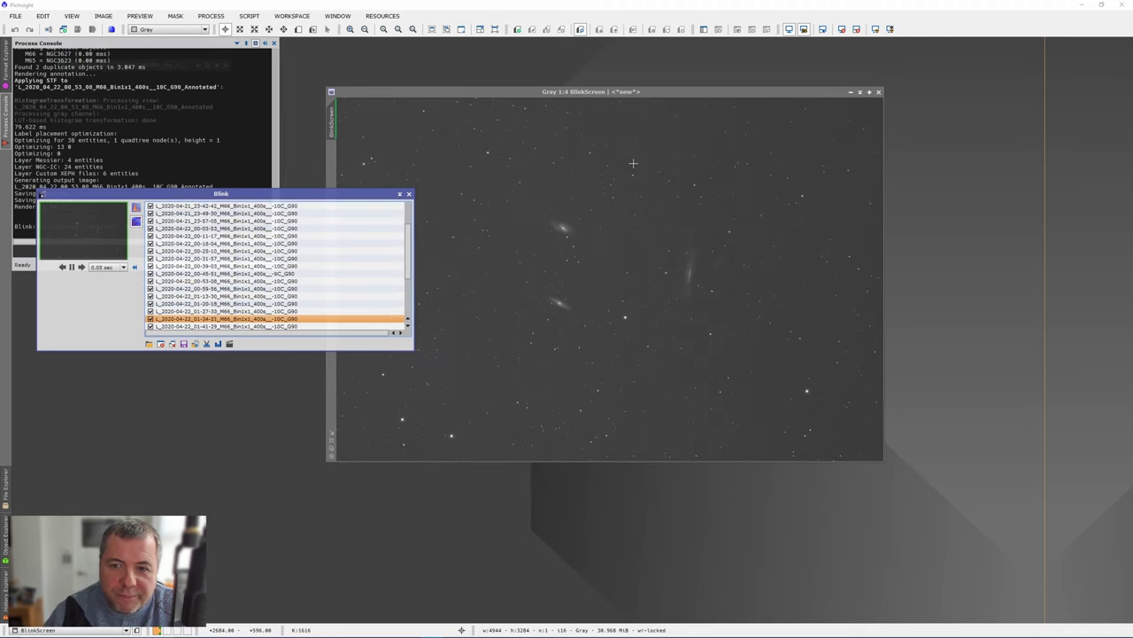
drag(640, 94, 743, 95)
scroll(697, 168, up, 3)
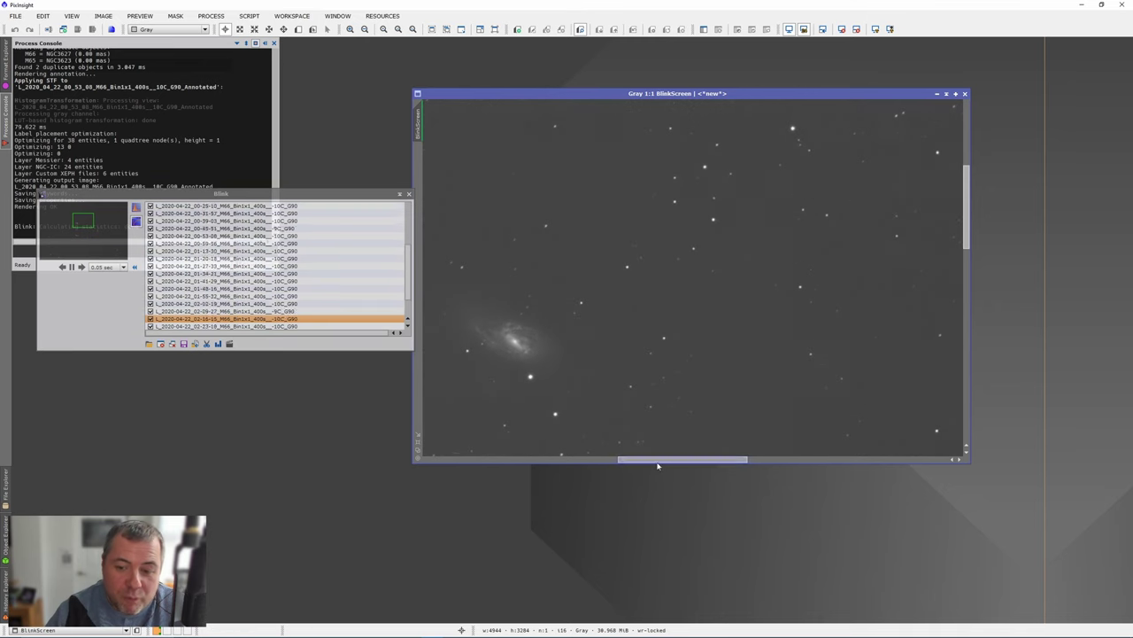
drag(684, 462, 696, 460)
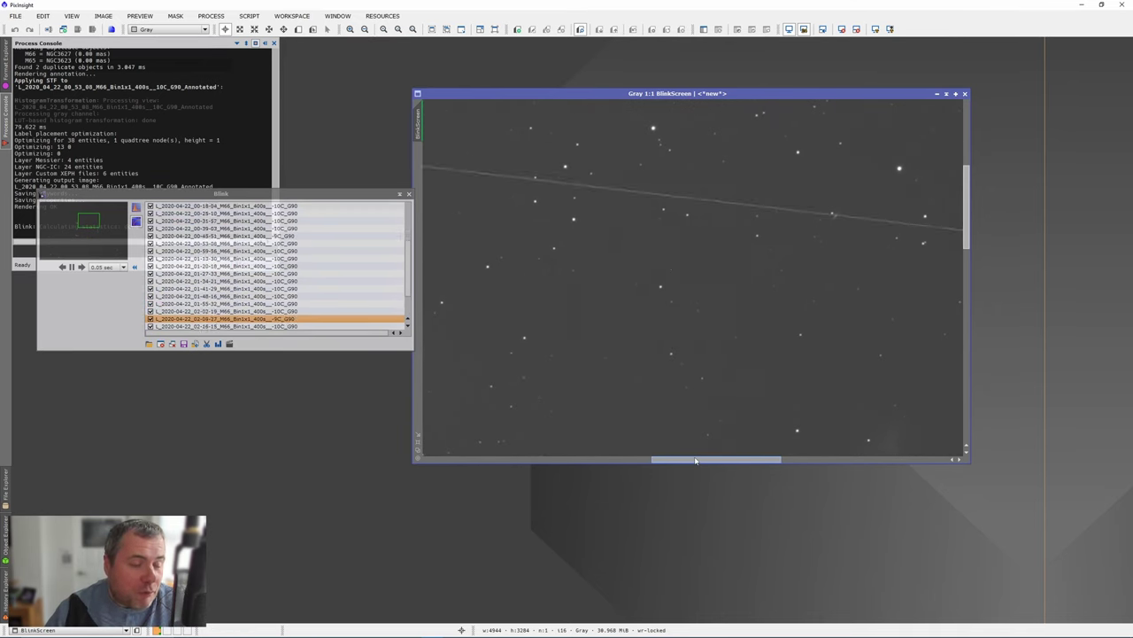